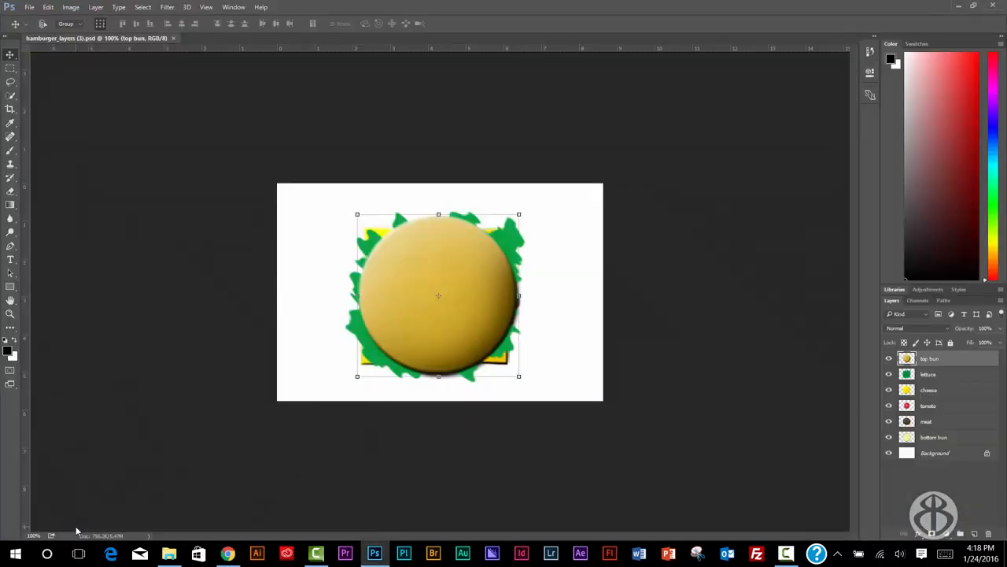
click(29, 7)
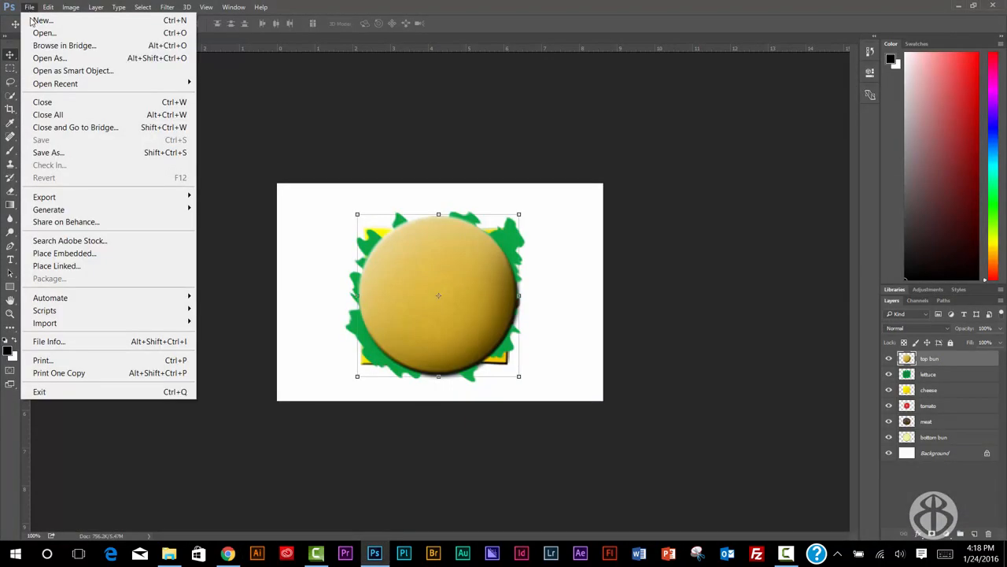
click(65, 152)
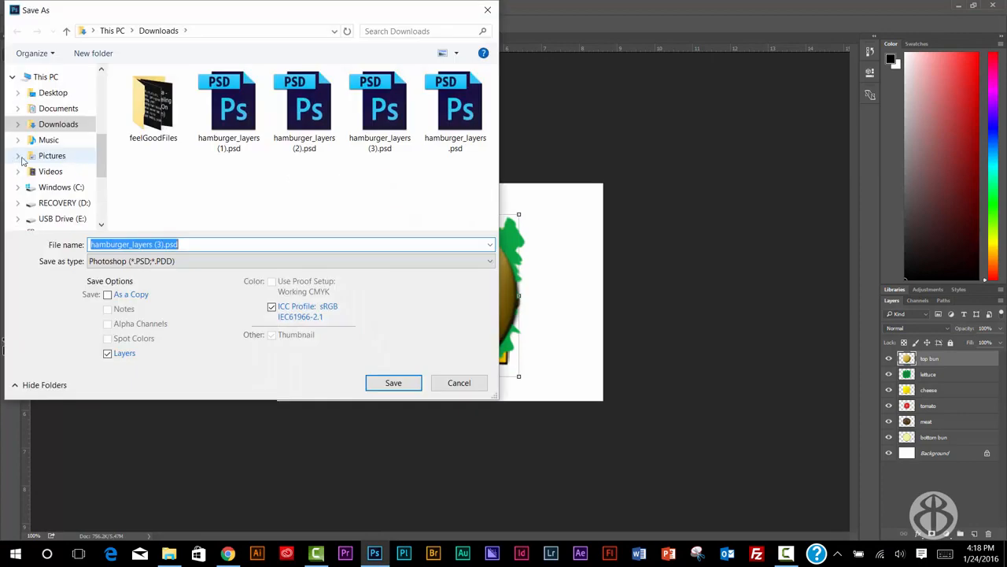
click(456, 382)
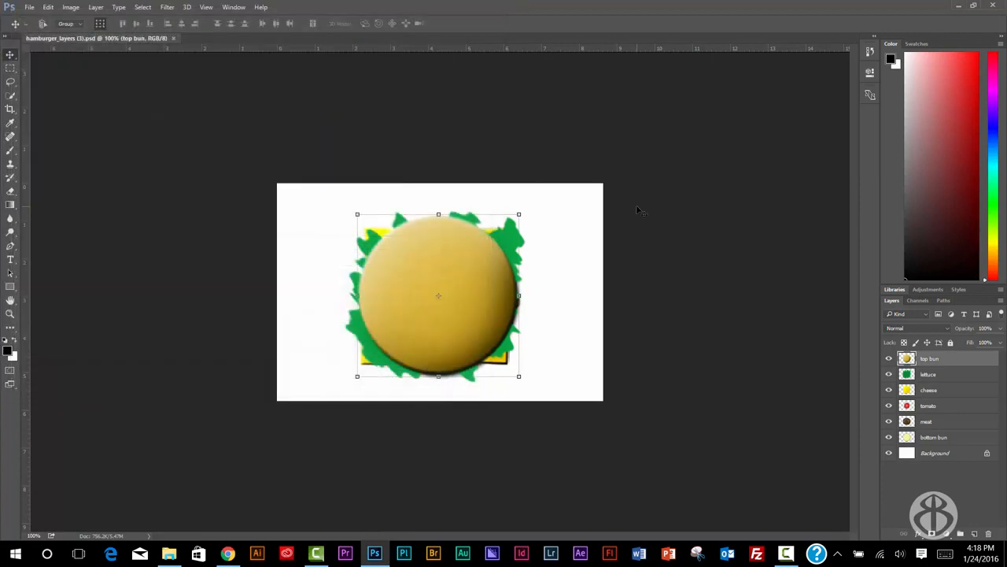
Collapse the Color and Libraries panel groups above the Layers panel.
key(ctrl+0)
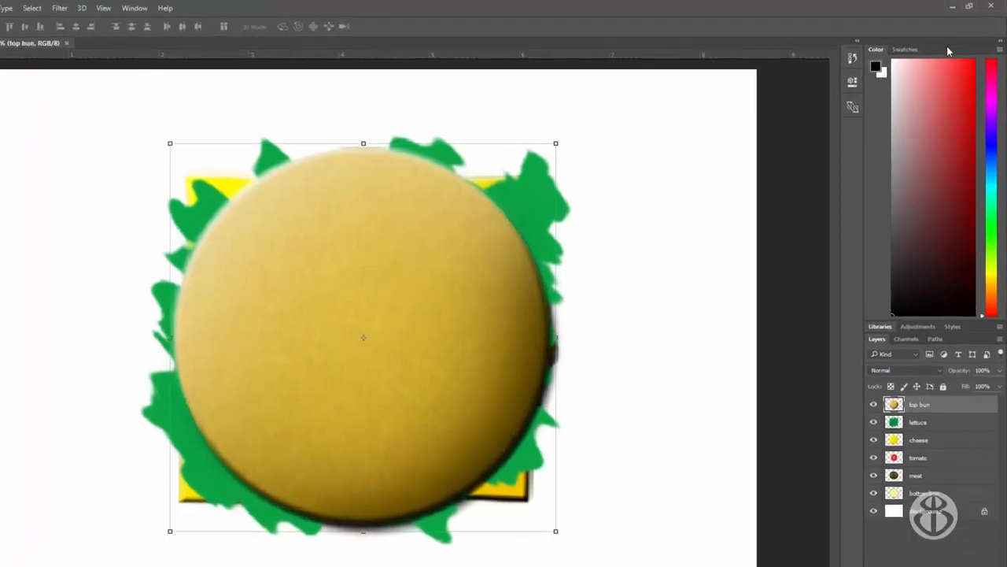
double_click(954, 45)
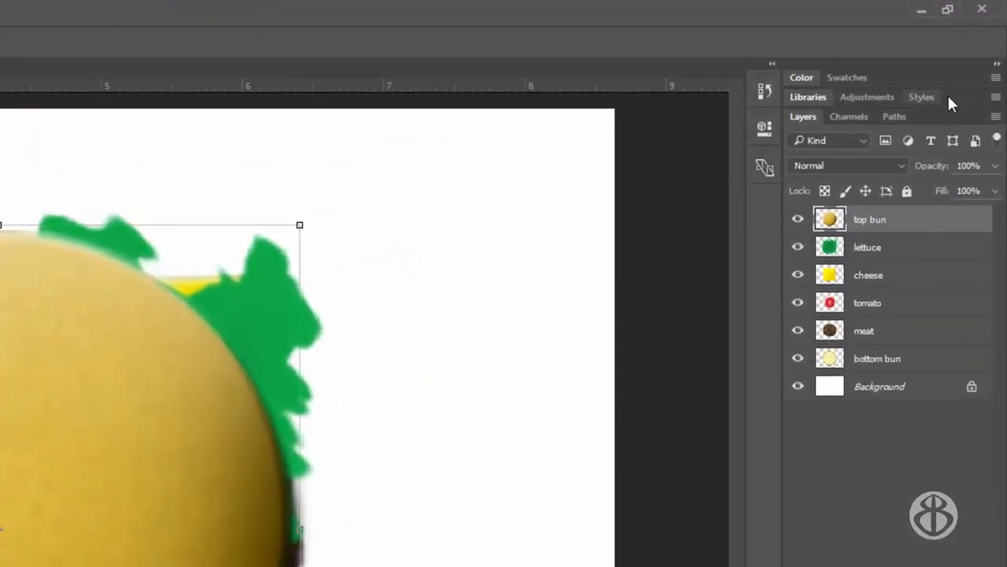
double_click(953, 93)
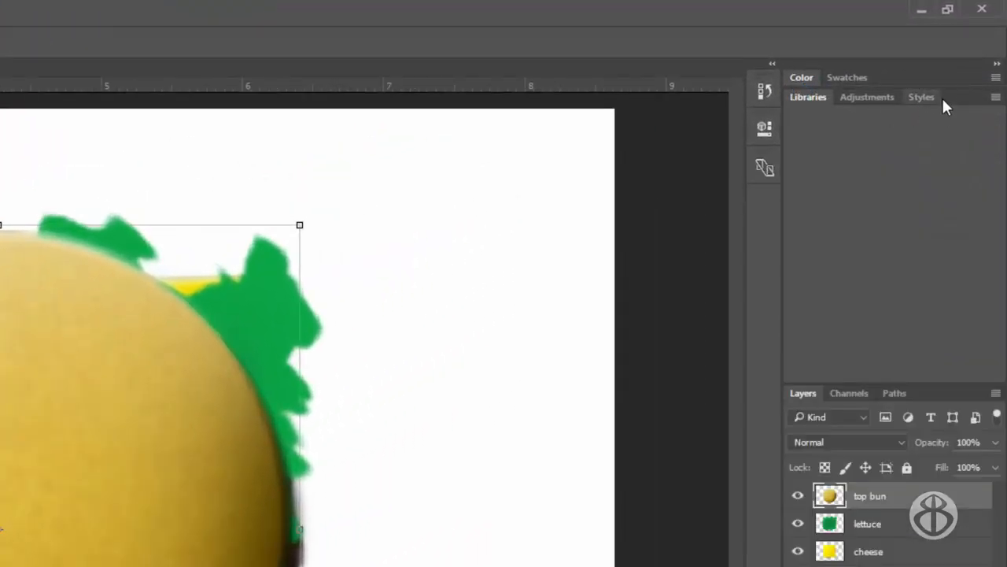
double_click(951, 95)
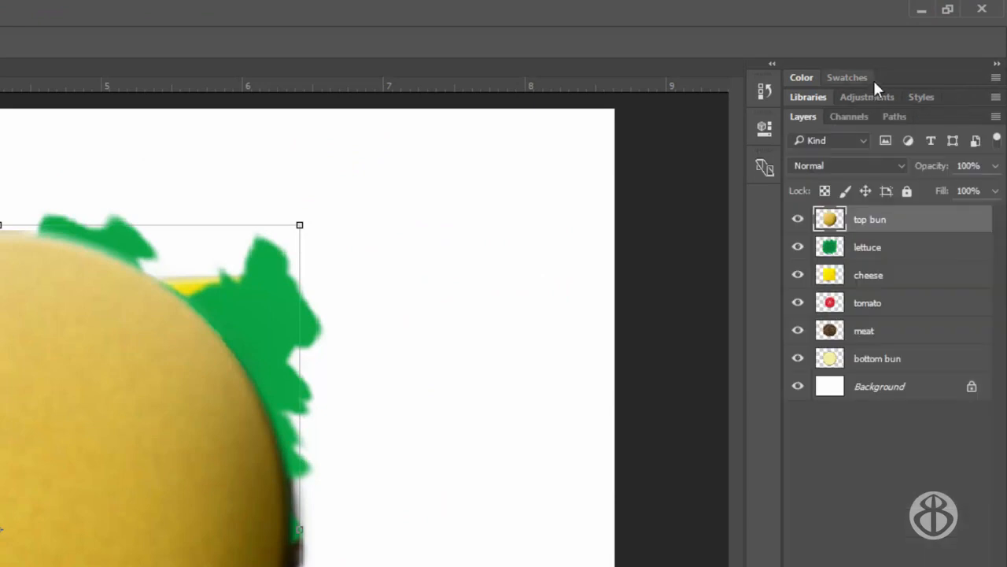
double_click(922, 74)
double_click(924, 78)
Detach the Layers panel from its dock and float it over the document area.
double_click(951, 123)
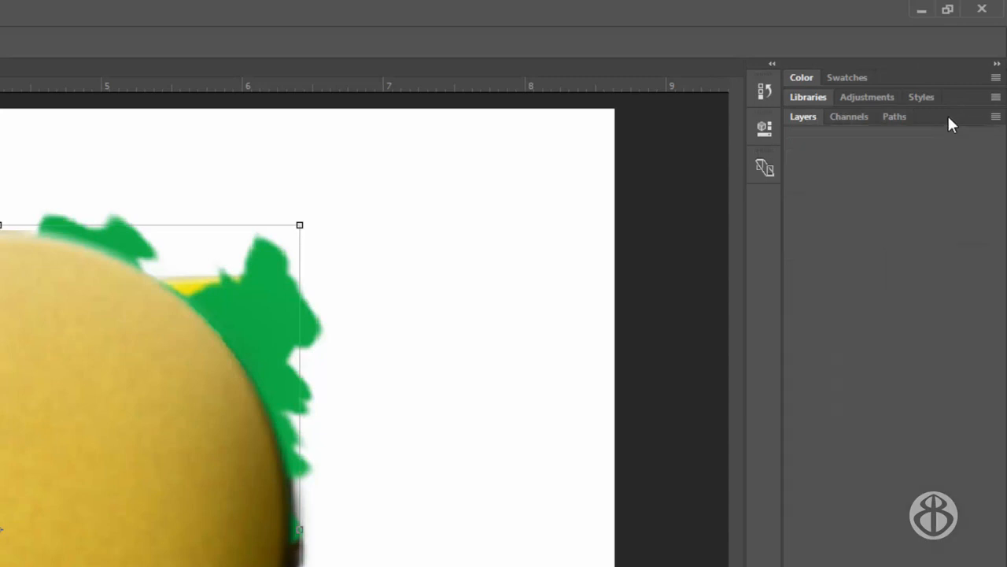
double_click(949, 118)
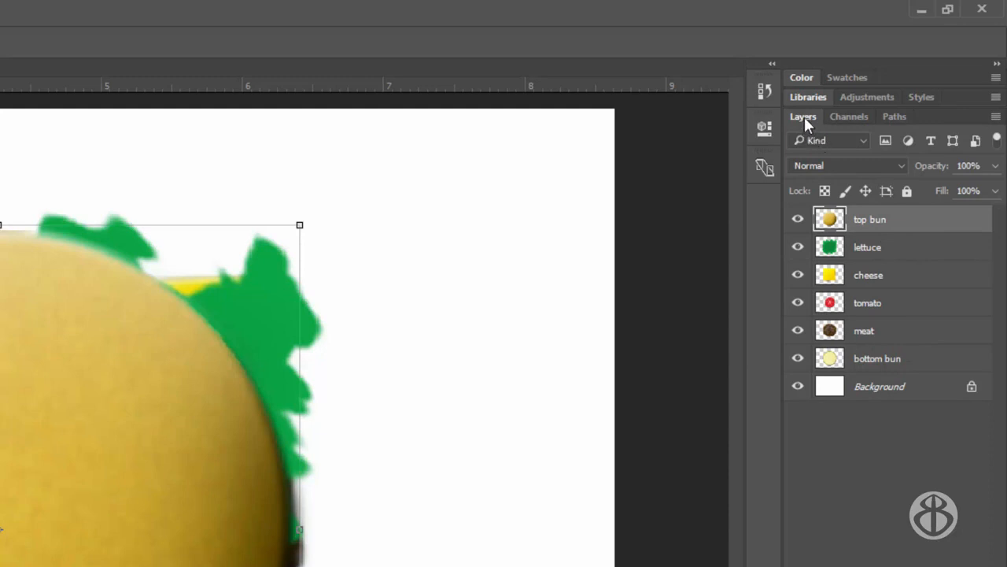
drag(804, 116, 524, 106)
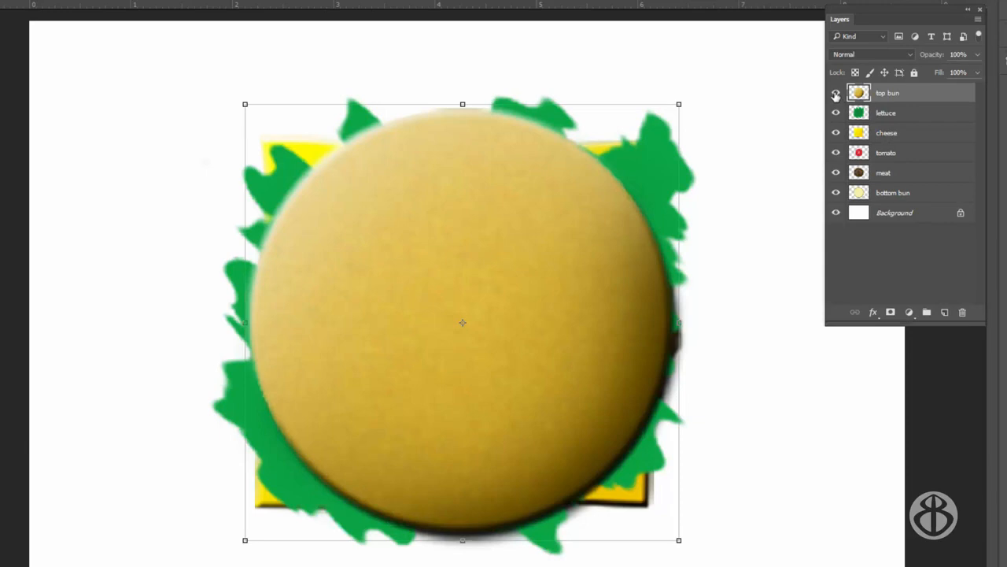
Hide the hamburger layers one by one from top bun down to bottom bun, leaving only the Background on.
click(836, 94)
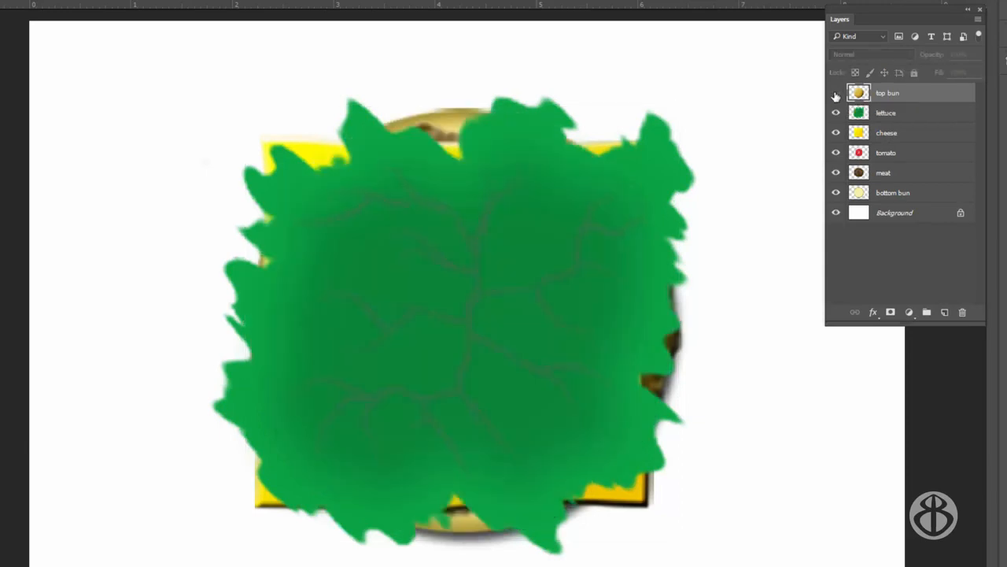
click(836, 113)
click(835, 133)
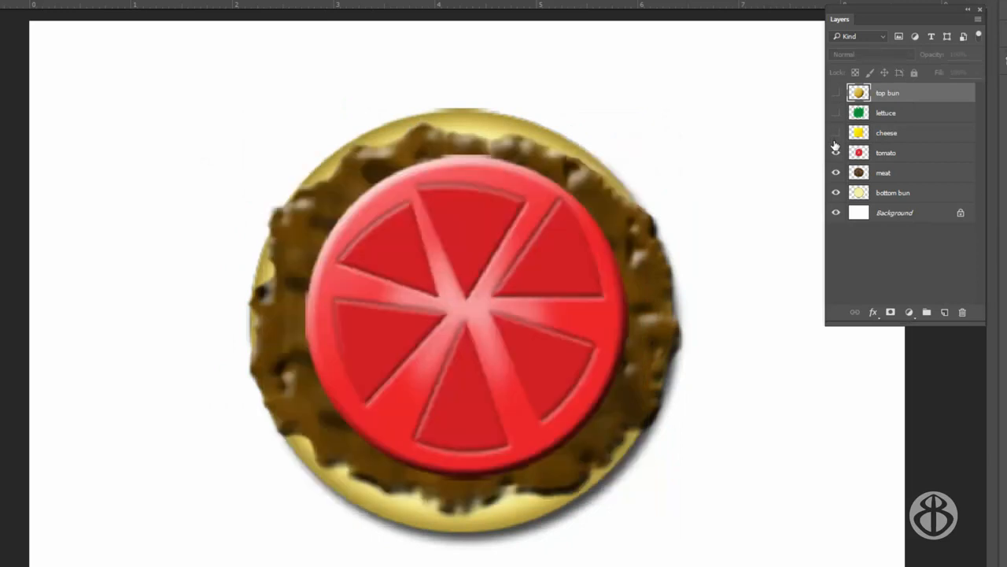
click(835, 153)
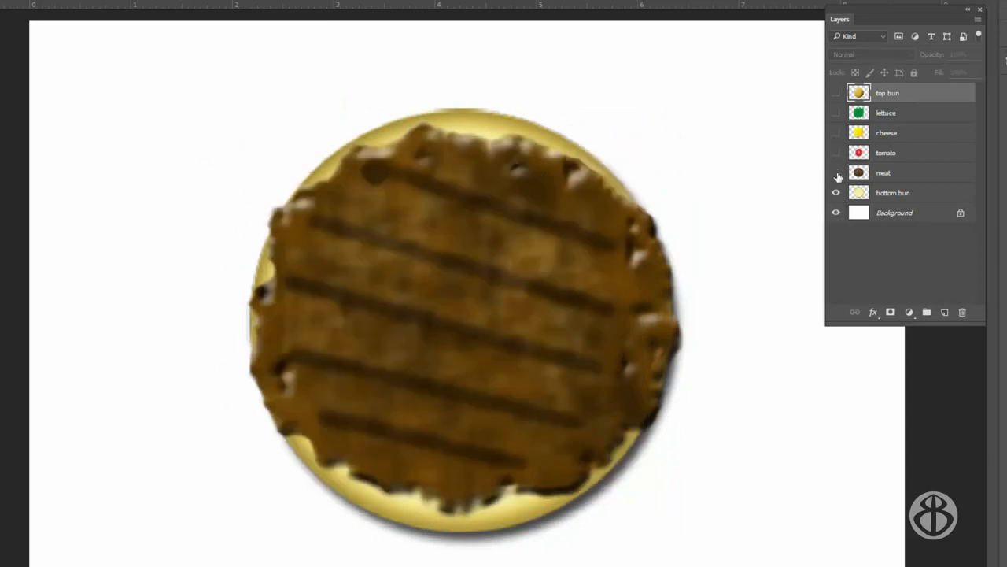
click(836, 173)
click(836, 193)
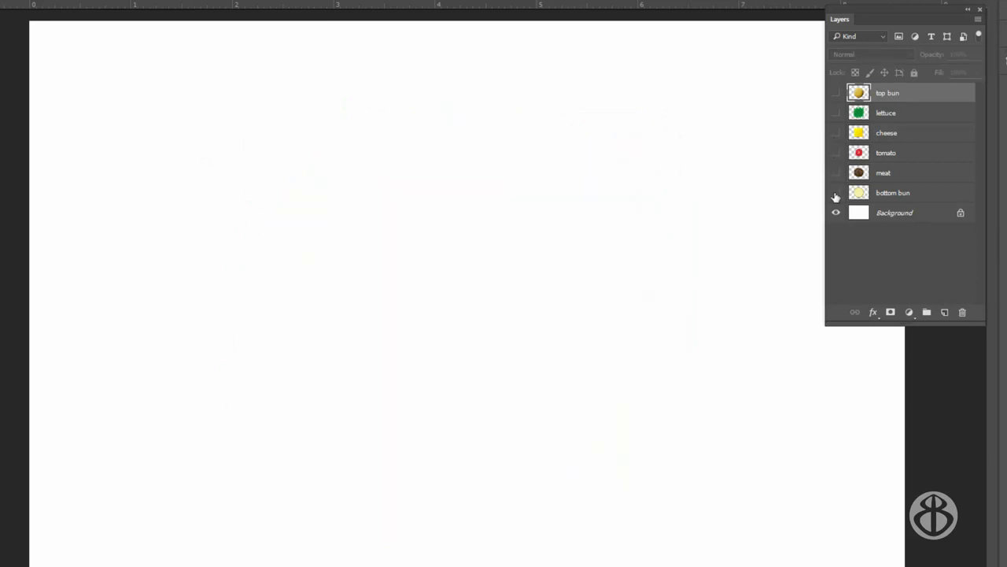
Show the hidden hamburger layers again one by one, from bottom bun up to top bun.
click(836, 193)
click(836, 173)
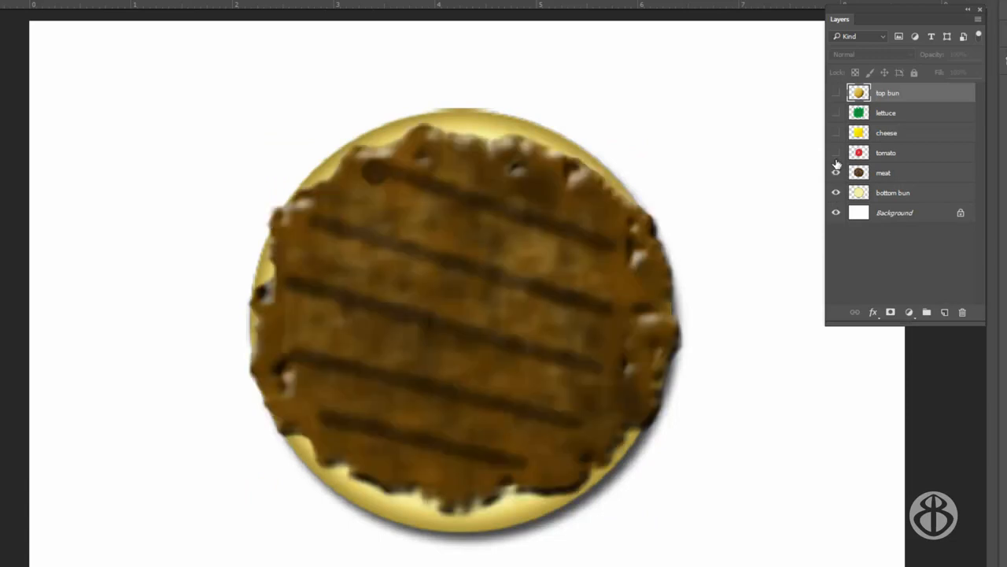
click(836, 152)
click(835, 133)
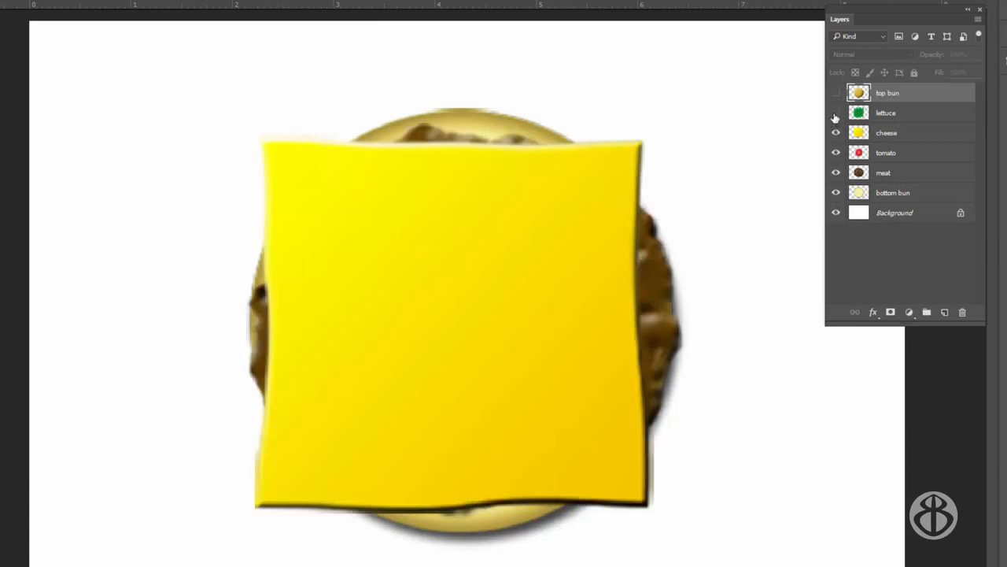
click(835, 113)
click(836, 93)
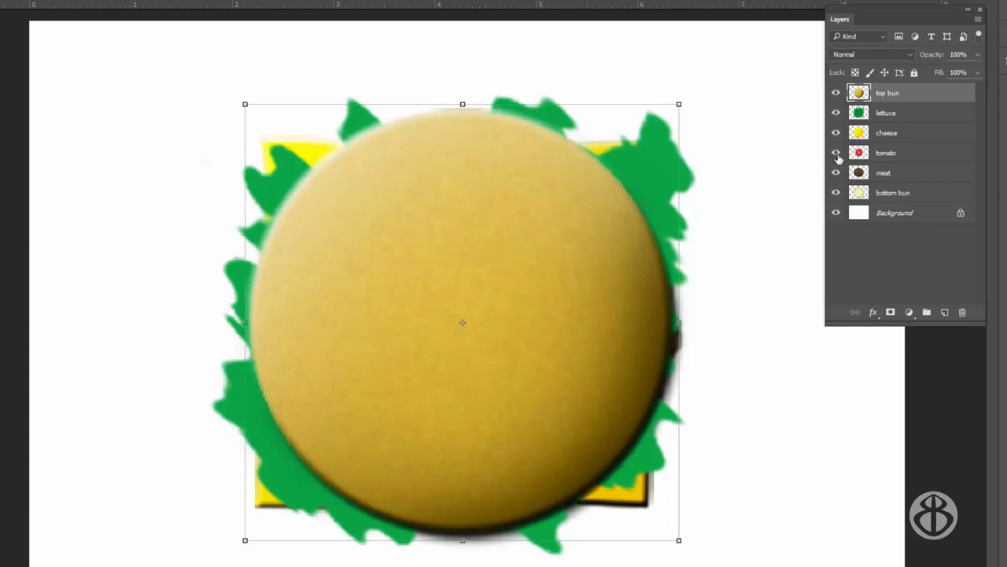
Isolate the tomato layer by hiding all the others at once, and restore the visibility of all layers.
key(alt)
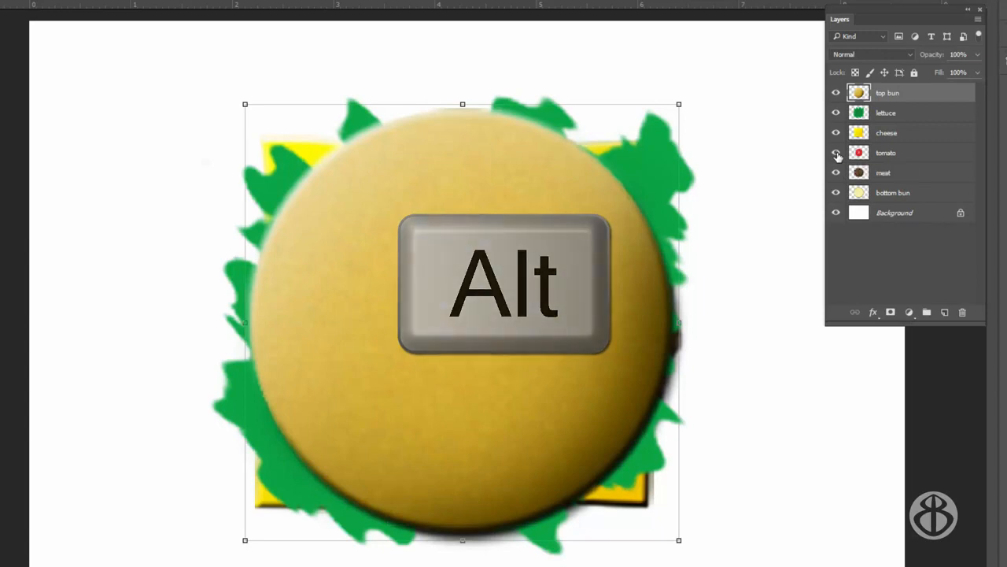
alt+click(837, 154)
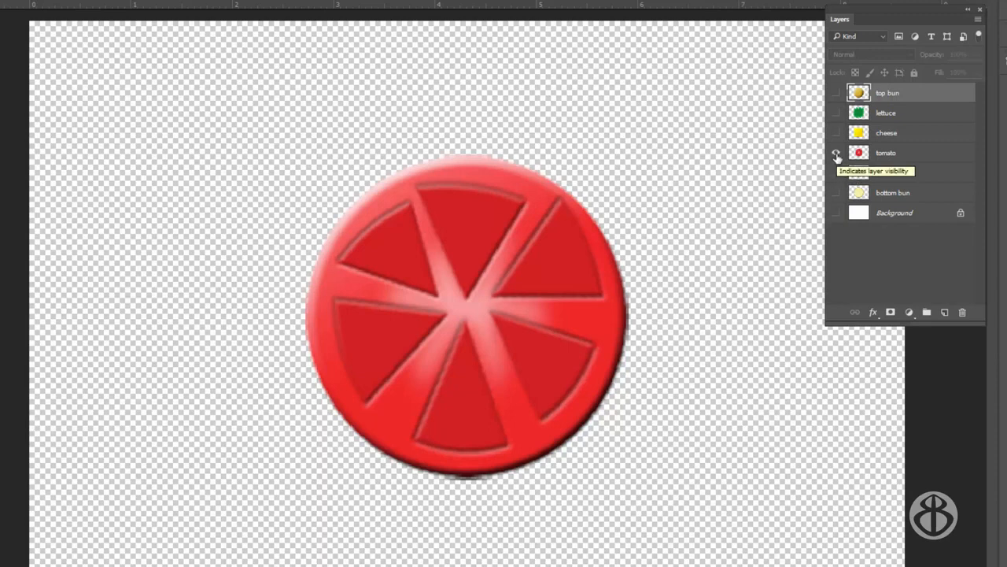
alt+click(837, 155)
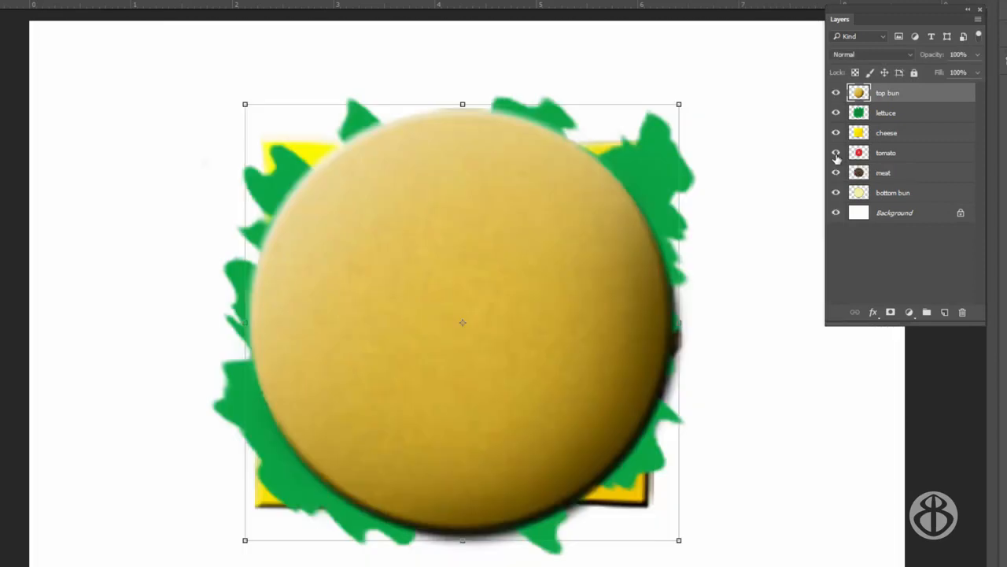
Hide and show the tomato and meat layers, and isolate the bottom bun layer before restoring all layers.
click(837, 173)
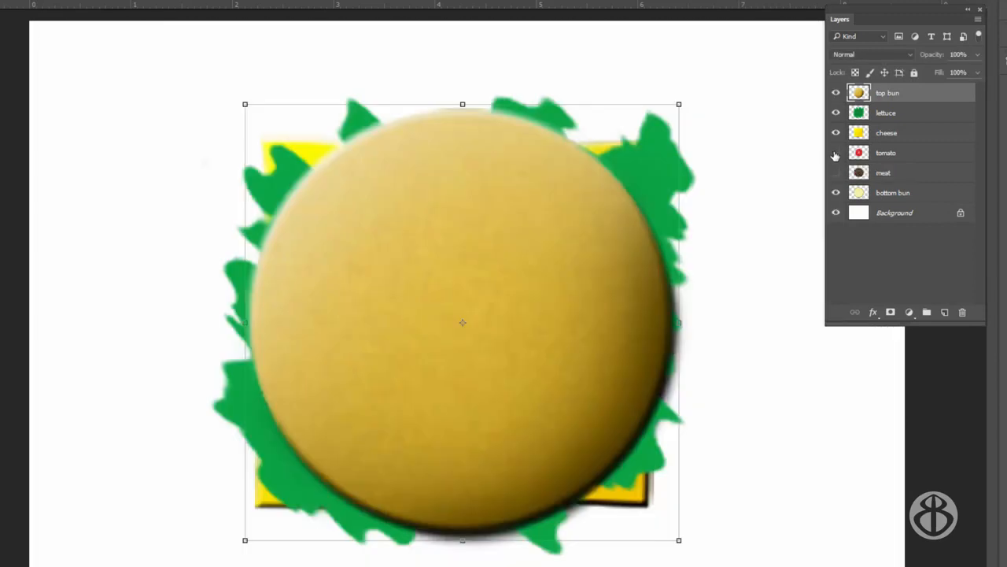
click(836, 173)
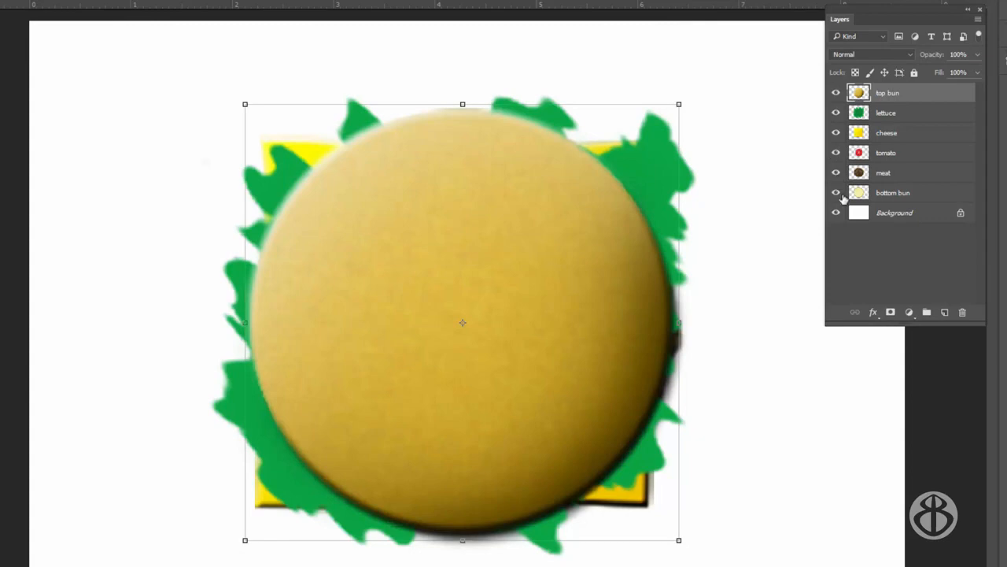
alt+click(837, 193)
alt+click(837, 193)
Select the lettuce layer and move it above the top bun layer.
click(899, 115)
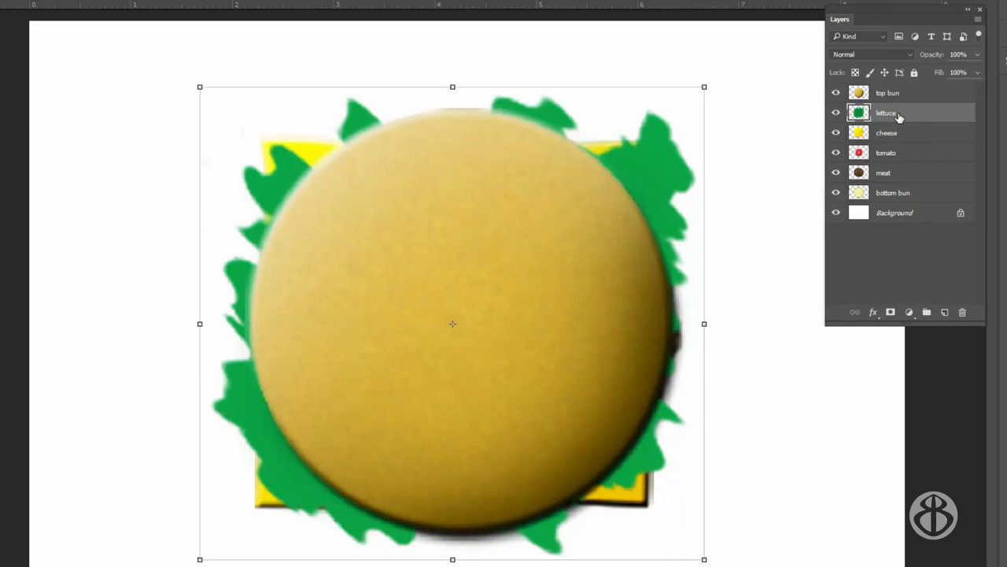
mouse_move(899, 115)
mouse_down()
mouse_move(892, 90)
mouse_move(898, 148)
mouse_move(886, 93)
mouse_move(903, 108)
mouse_up()
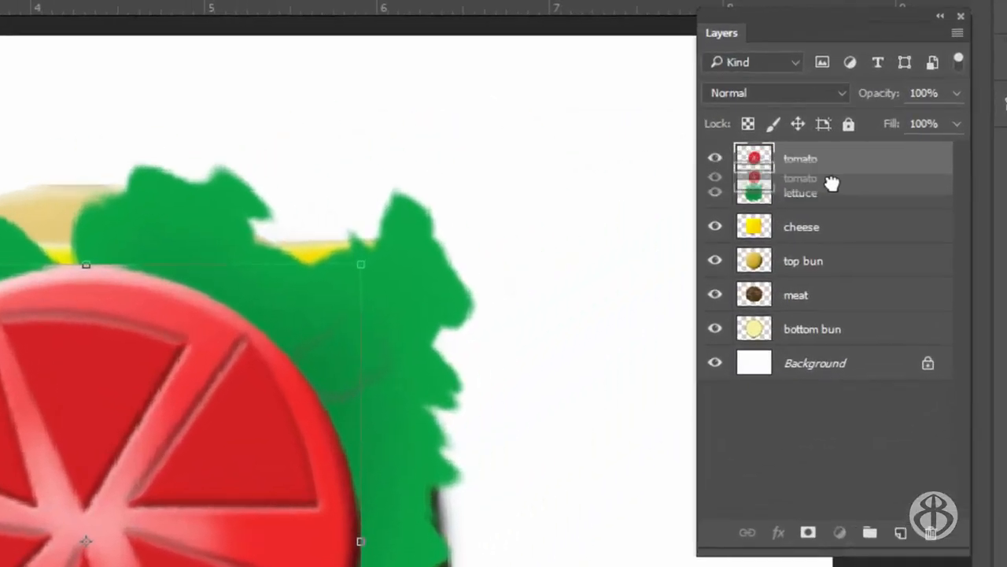
Move the tomato layer down to directly above meat, and the top bun layer to the top of the stack.
drag(831, 184, 837, 210)
drag(796, 260, 837, 340)
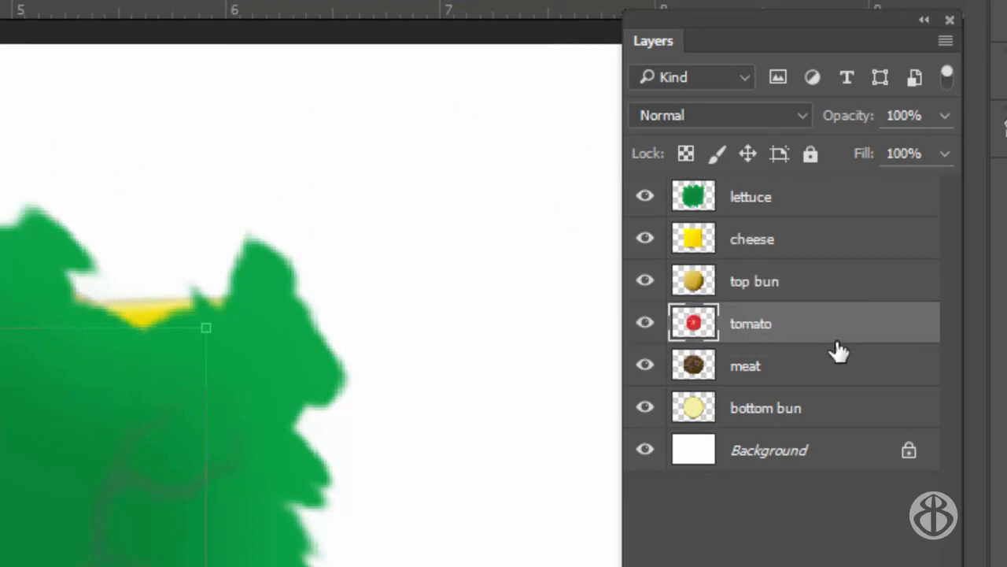
click(819, 292)
drag(820, 292, 815, 187)
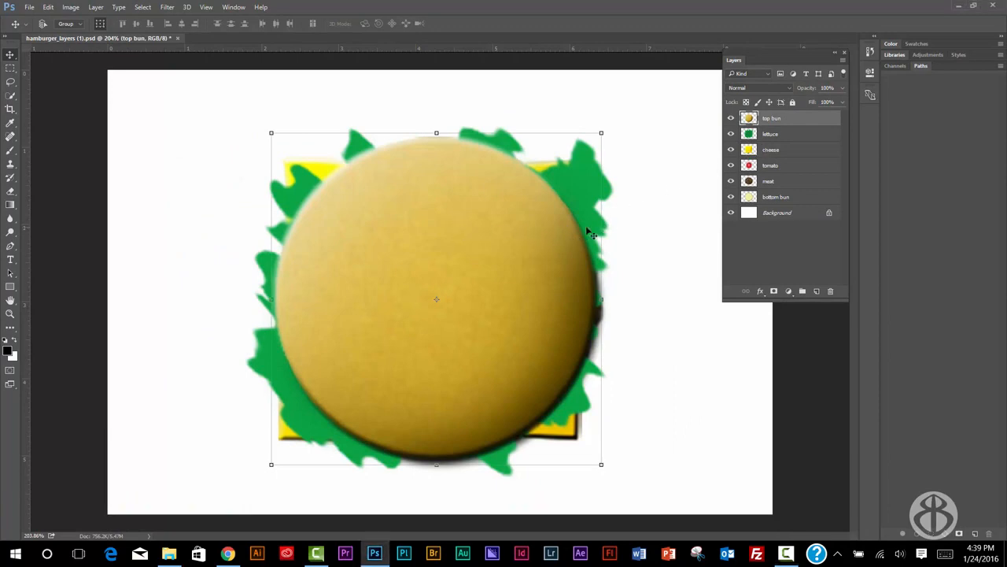
Slide the top bun off the burger and back over it, and hide the Background layer.
drag(500, 242, 643, 264)
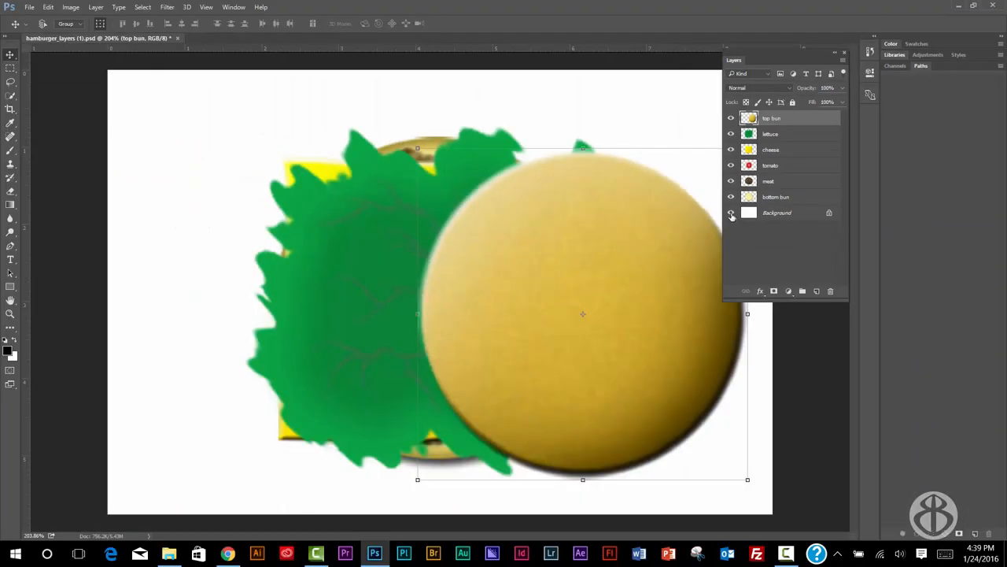
click(731, 213)
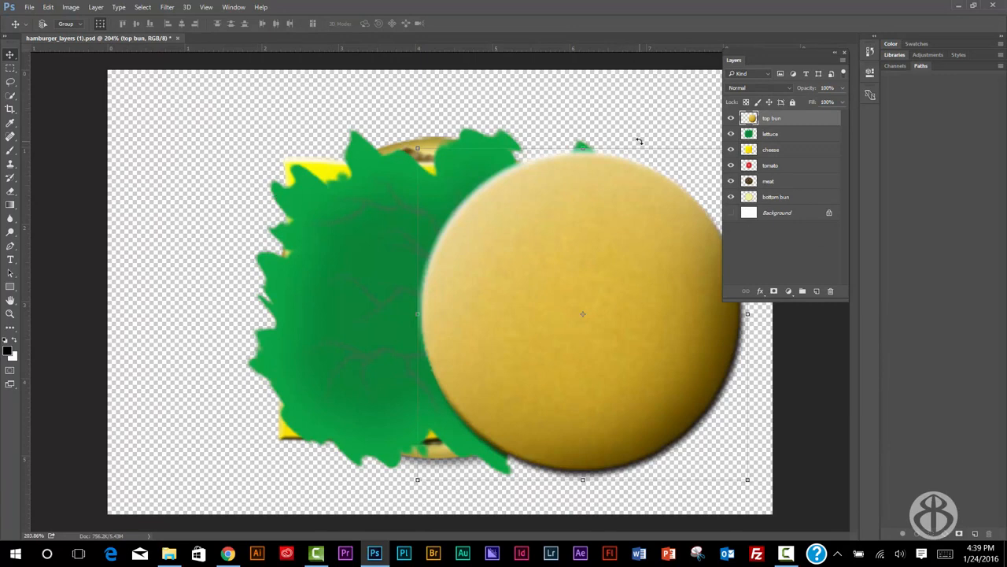
drag(621, 207, 496, 183)
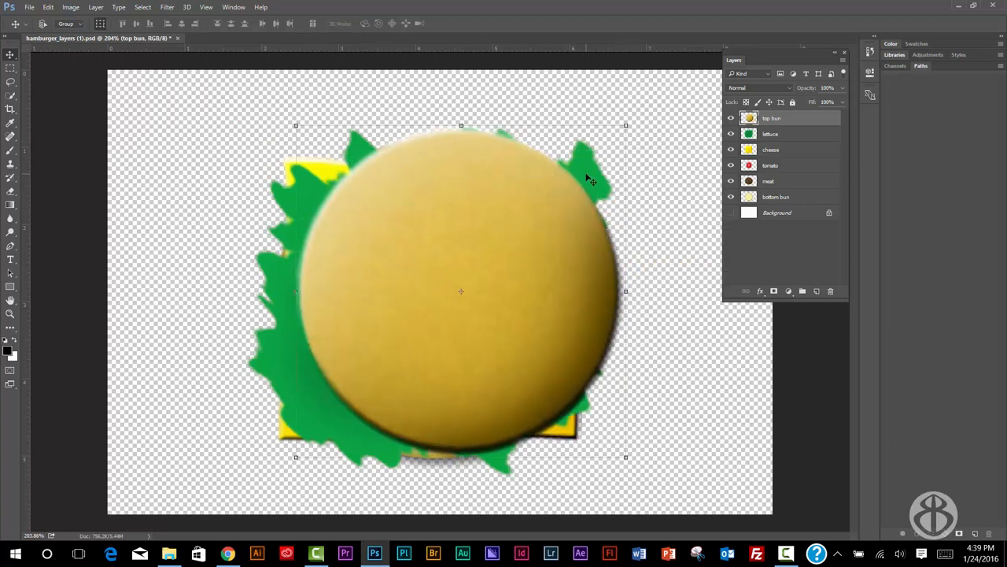
click(96, 7)
mouse_move(112, 21)
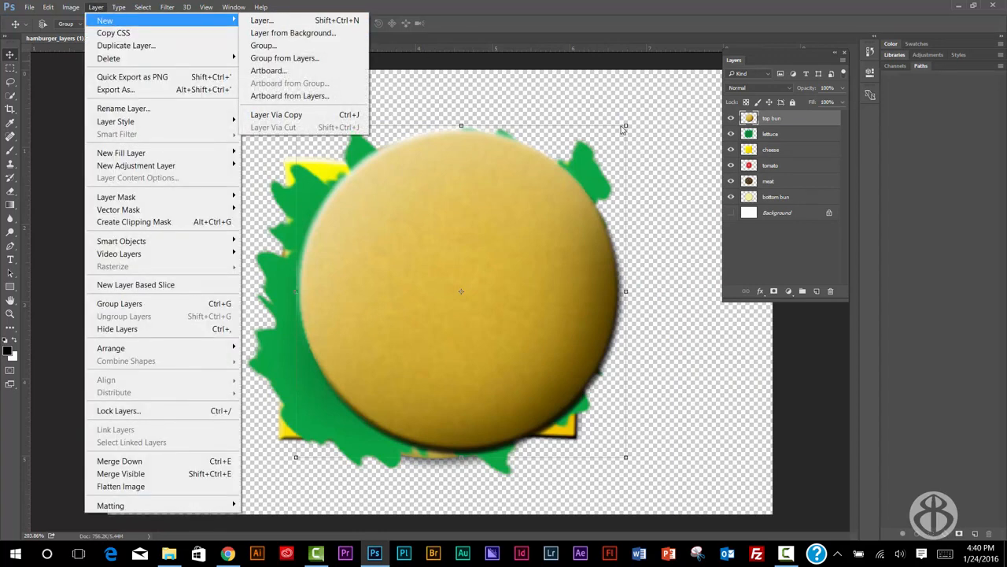
click(764, 247)
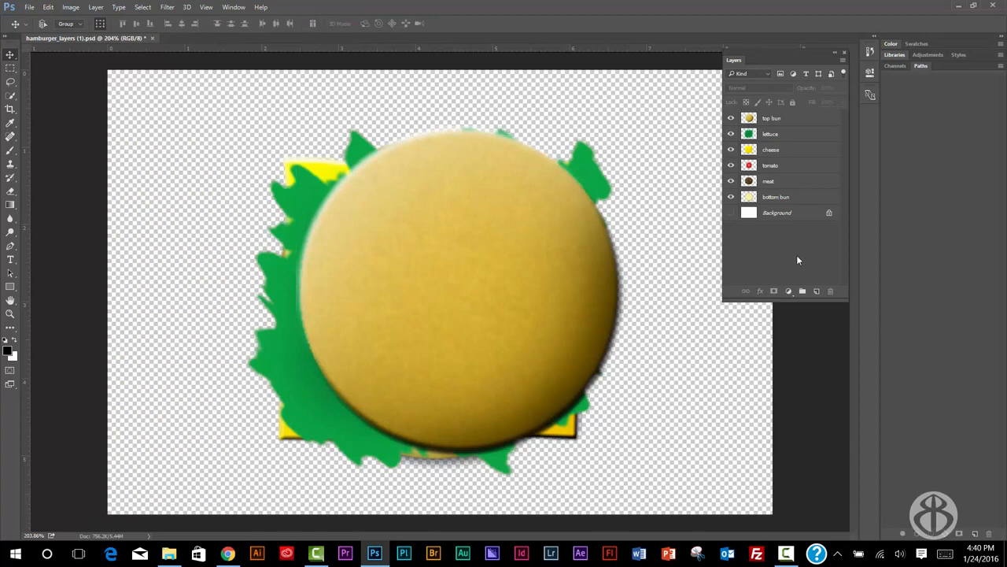
Create a new layer above the top bun layer and rename it "face".
click(817, 291)
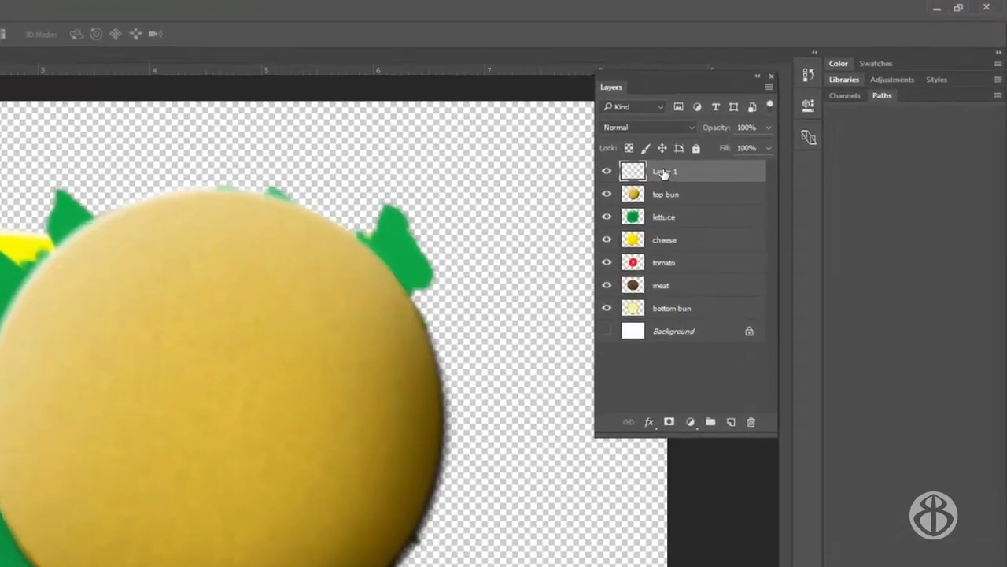
double_click(663, 172)
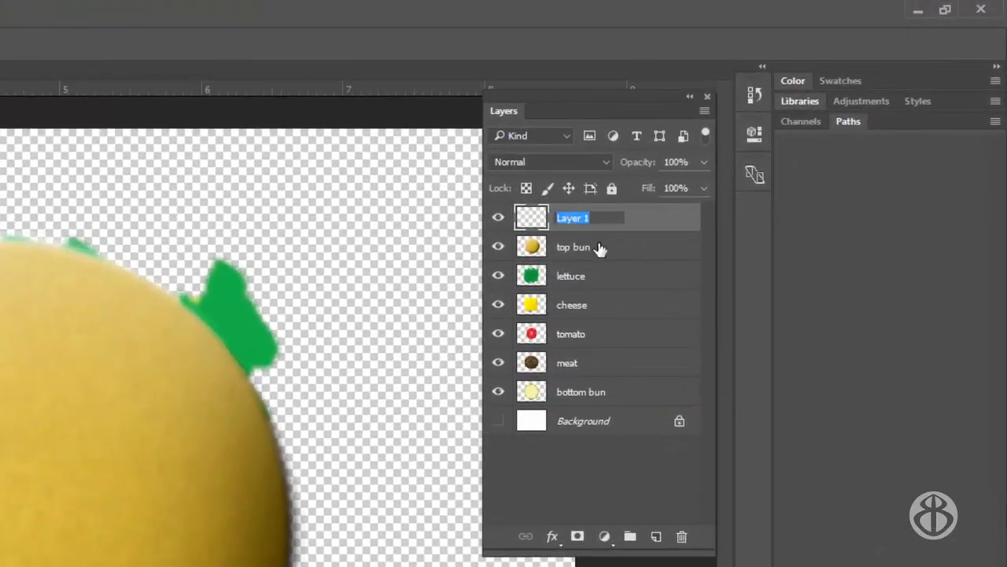
click(687, 196)
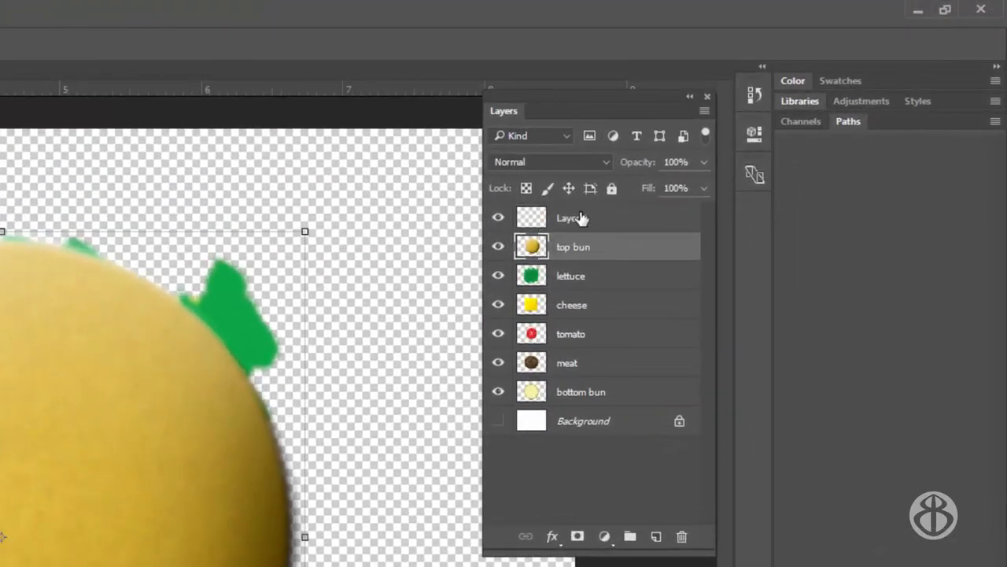
double_click(580, 218)
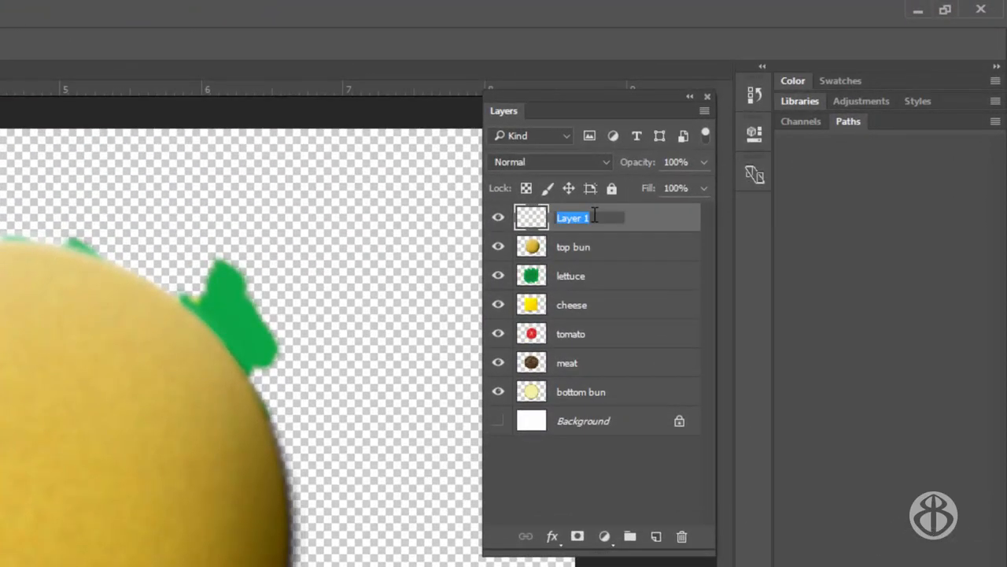
text(face)
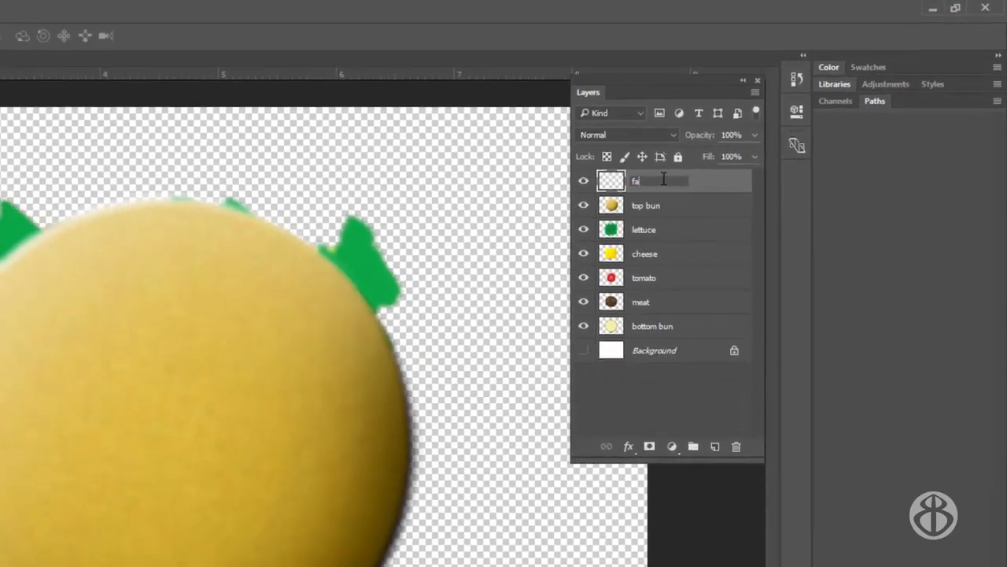
key(Return)
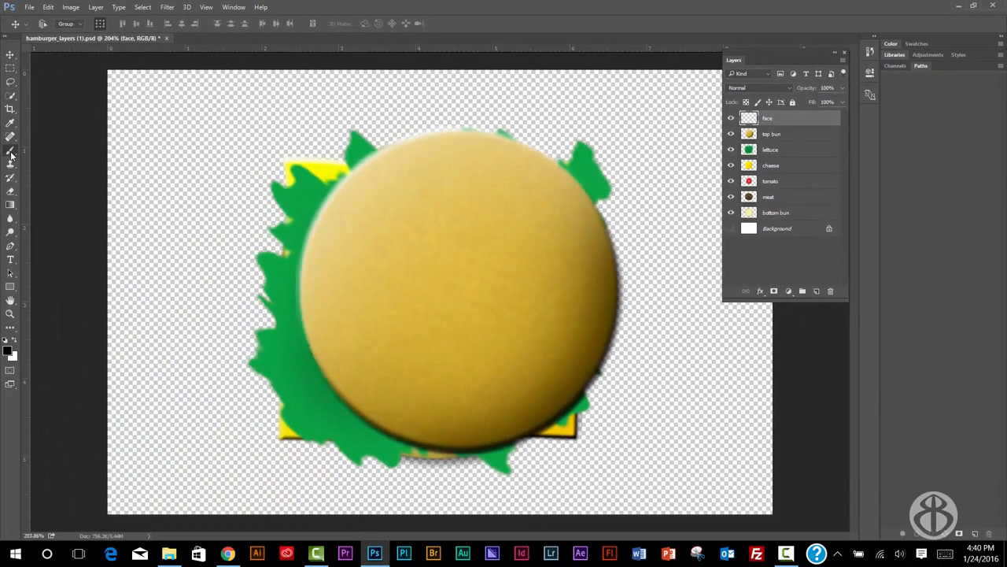
Paint two black eyes and a smiling mouth over the top bun with the Brush tool on the face layer.
click(10, 152)
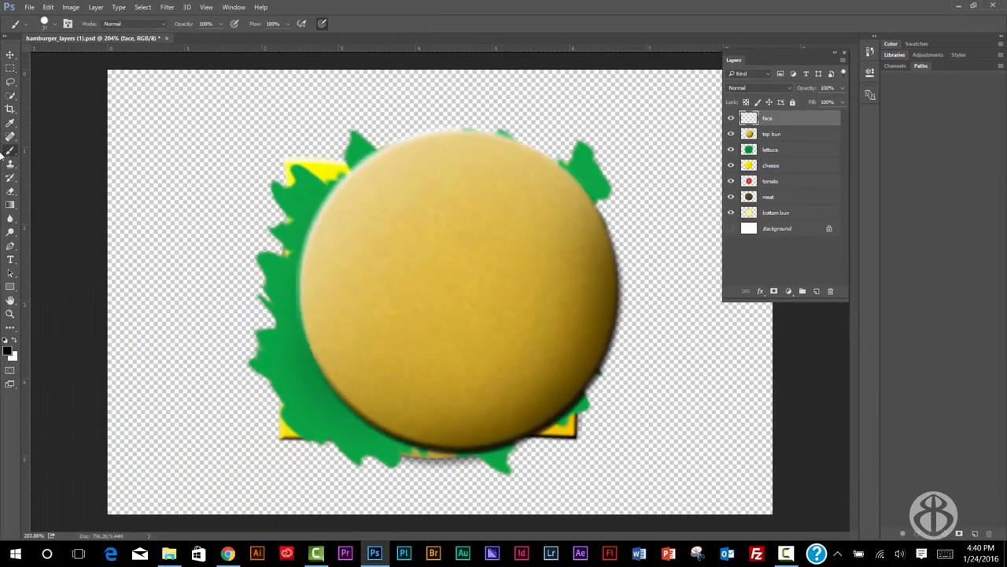
mouse_move(386, 222)
mouse_down()
mouse_move(404, 238)
mouse_move(399, 227)
mouse_up()
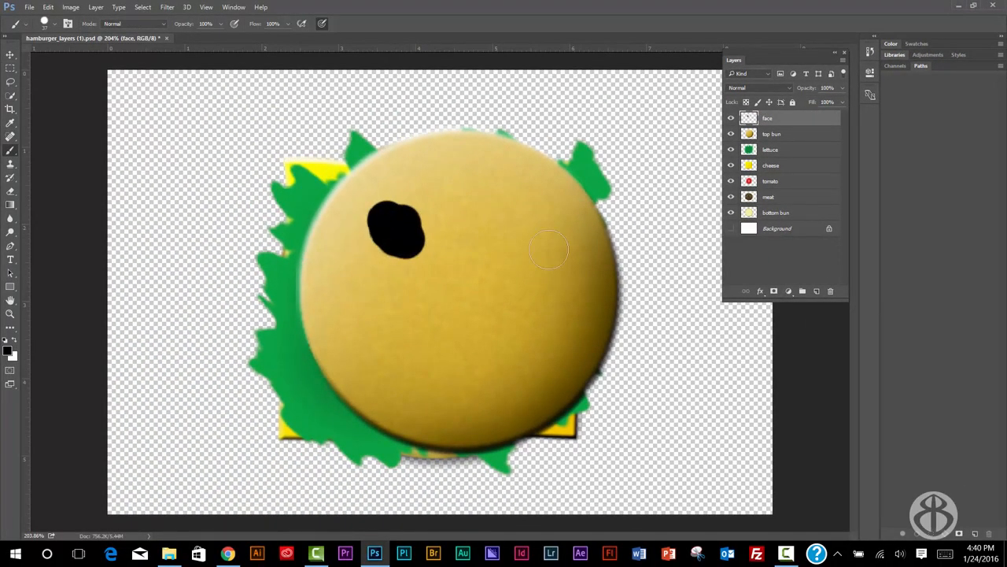
mouse_move(504, 229)
mouse_down()
mouse_move(520, 229)
mouse_move(505, 240)
mouse_up()
mouse_move(387, 337)
mouse_down()
mouse_move(487, 362)
mouse_move(546, 323)
mouse_up()
Enlarge the painted face to about 125% width and 118% height, and reposition it centrally over the top bun.
click(10, 55)
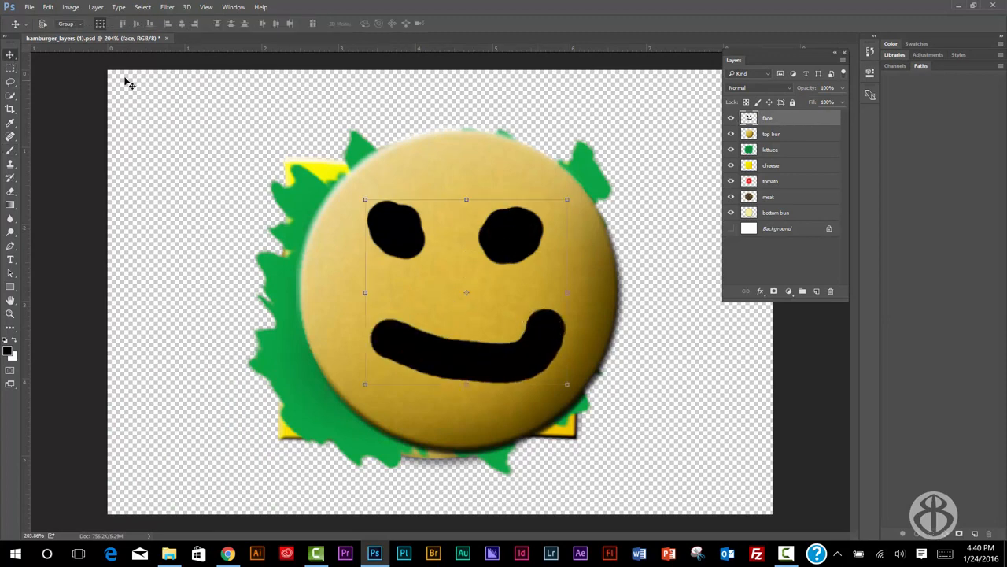
mouse_move(527, 240)
mouse_down()
mouse_move(543, 236)
mouse_move(520, 225)
mouse_move(531, 230)
mouse_up()
drag(569, 192, 604, 164)
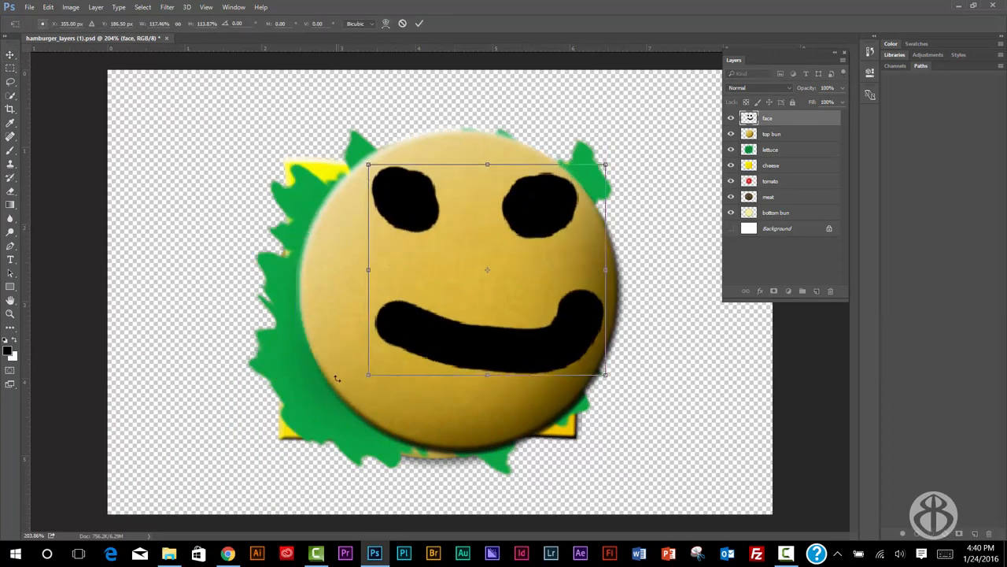
drag(369, 375, 352, 382)
drag(454, 358, 430, 375)
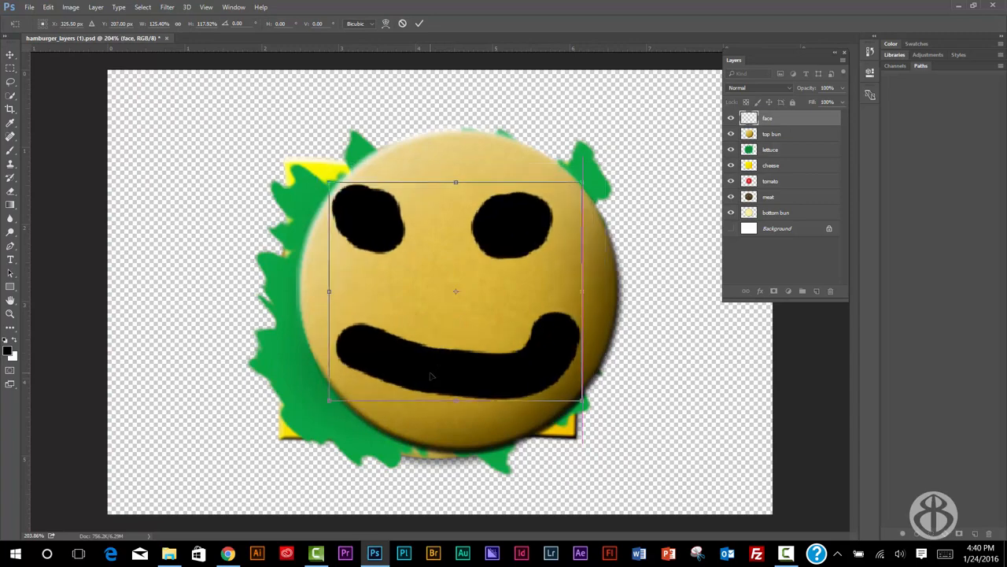
click(418, 25)
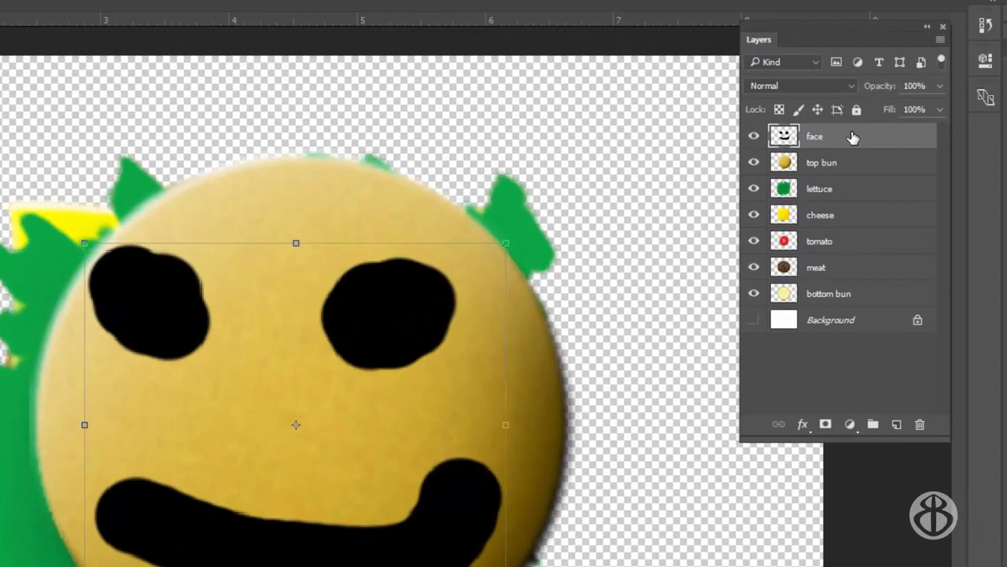
Delete the face layer.
right_click(853, 138)
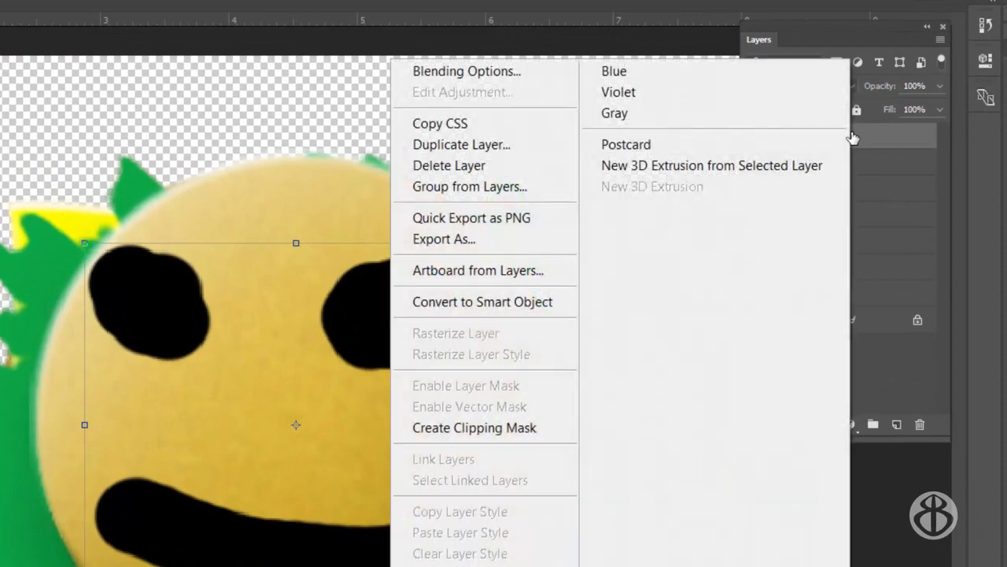
click(902, 138)
drag(902, 138, 865, 137)
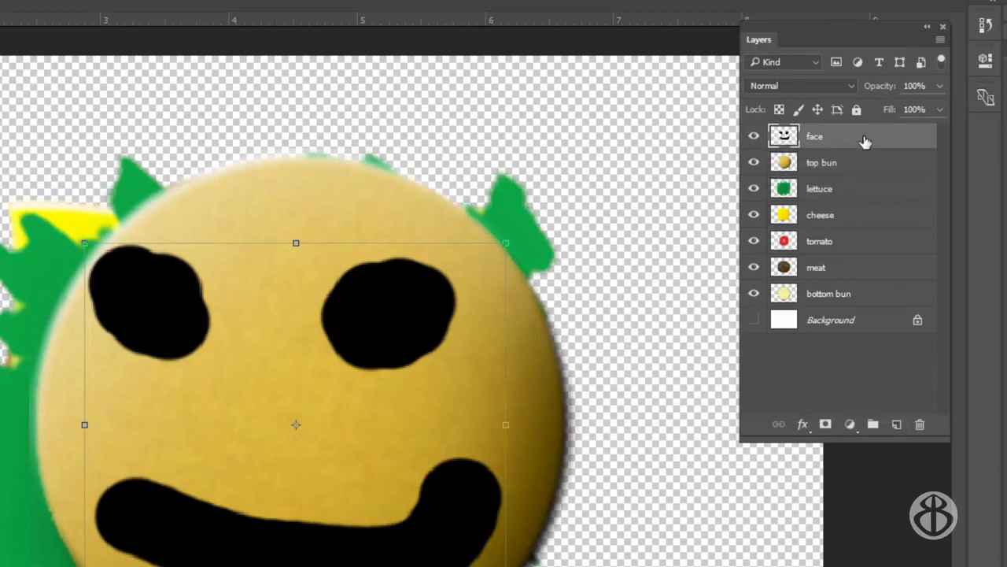
click(920, 425)
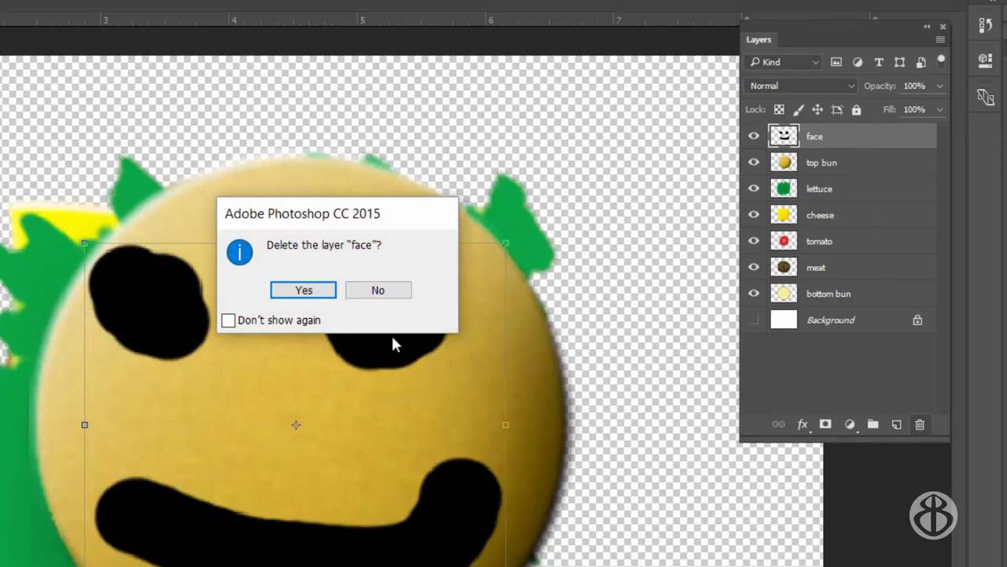
click(305, 287)
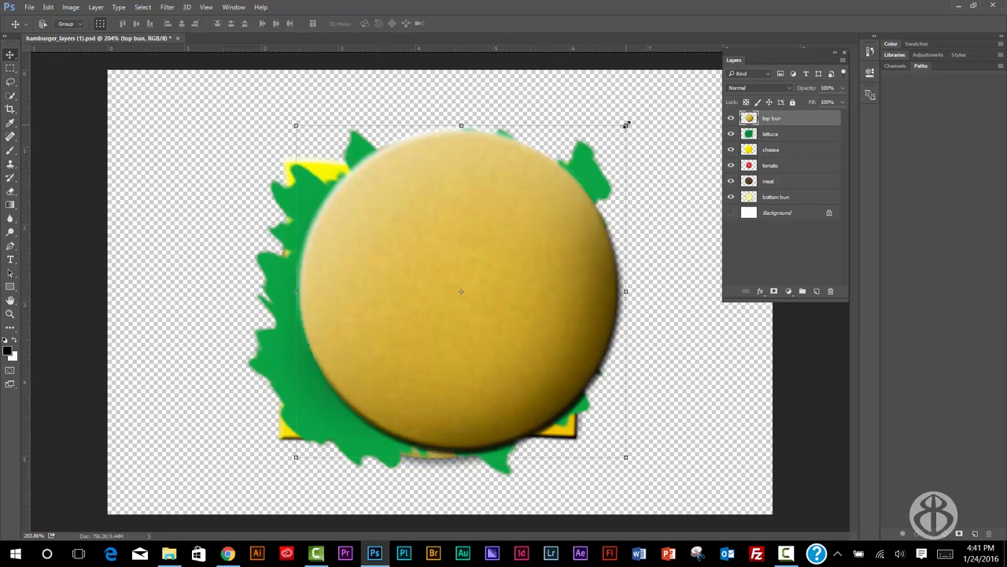
Scale the top bun down to about 41% and place it over the lower middle edge of the lettuce.
drag(626, 124, 429, 321)
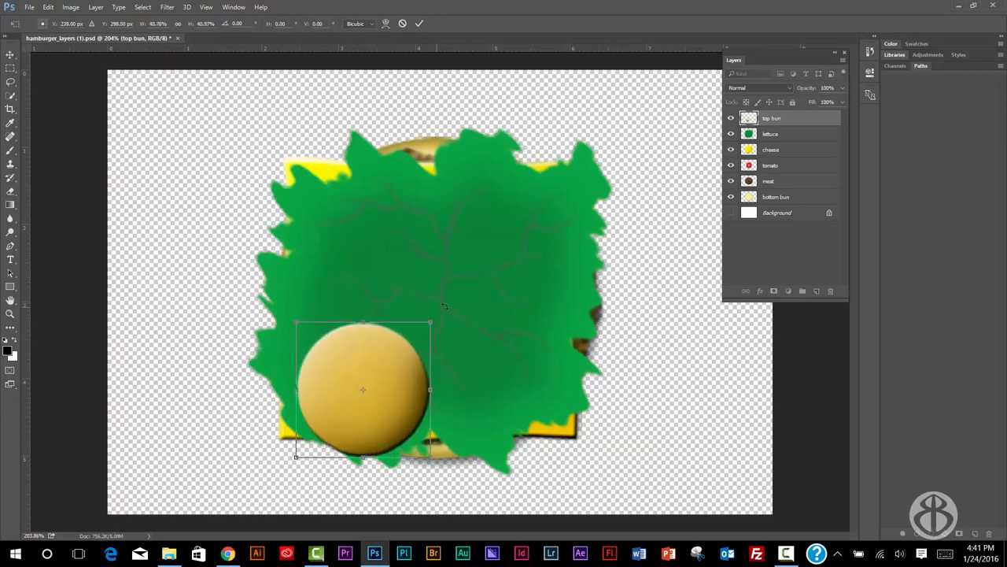
drag(379, 371, 443, 417)
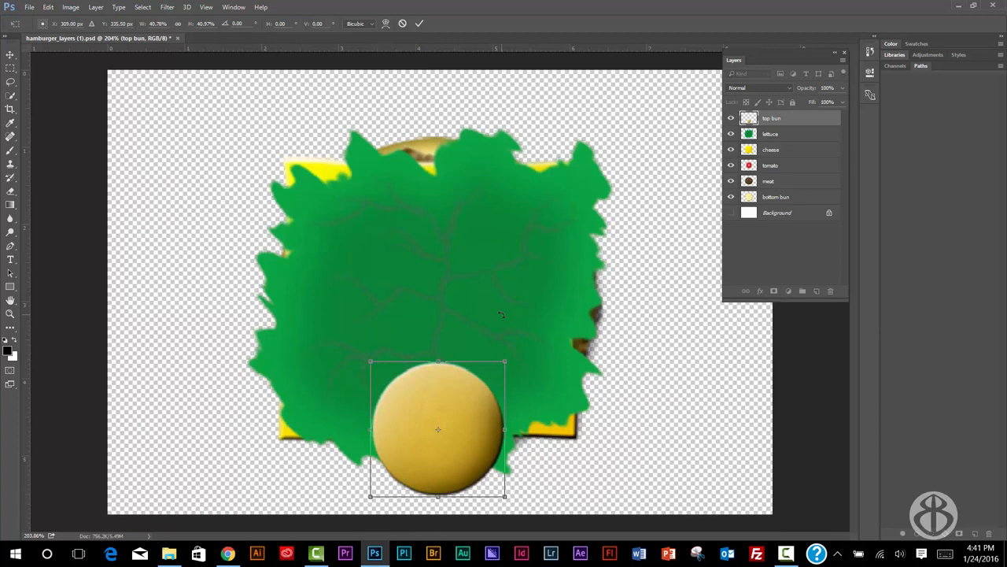
click(419, 24)
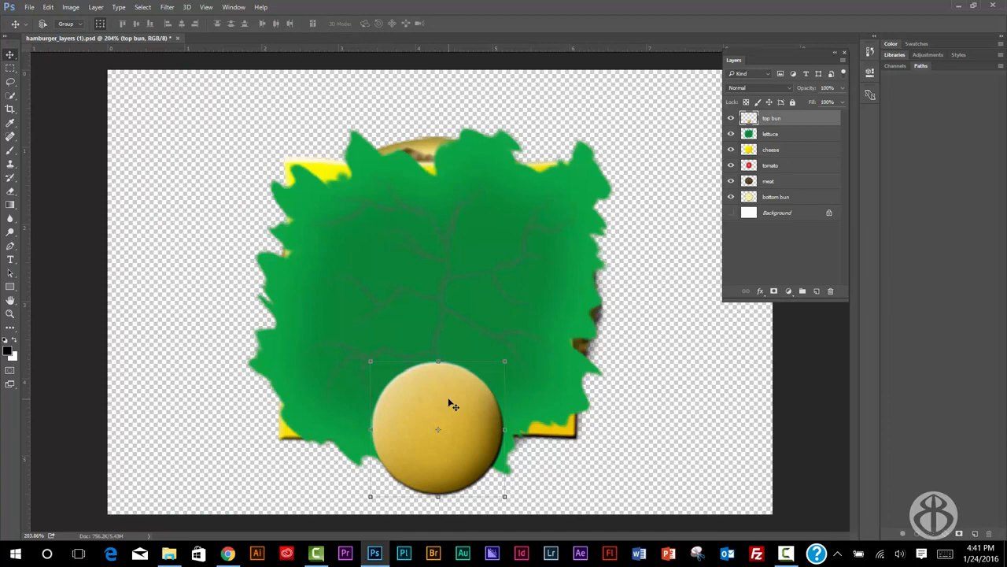
Duplicate the small top bun four times, arranging the copies around the left side of the lettuce up to its top edge.
key(alt)
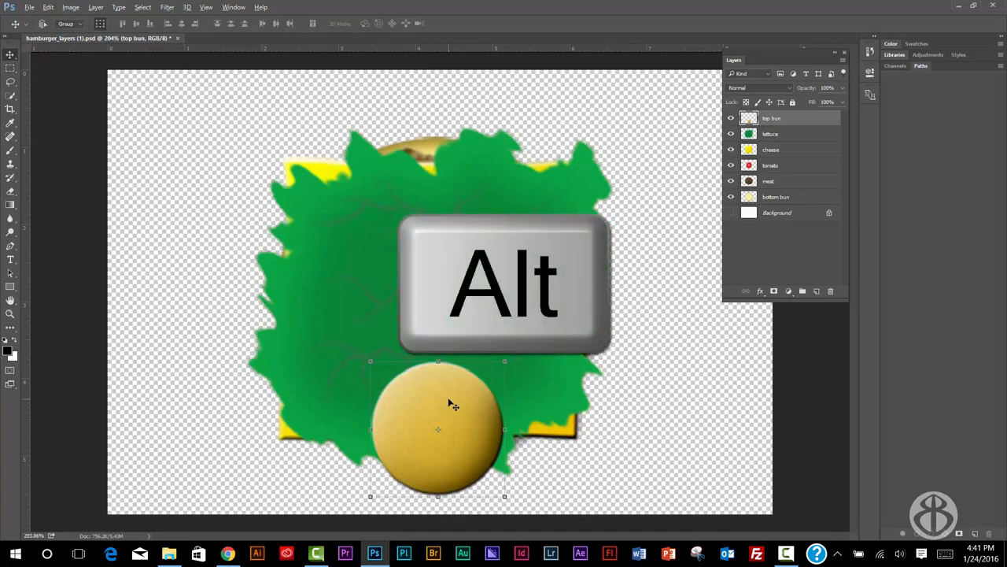
drag(450, 403, 329, 358)
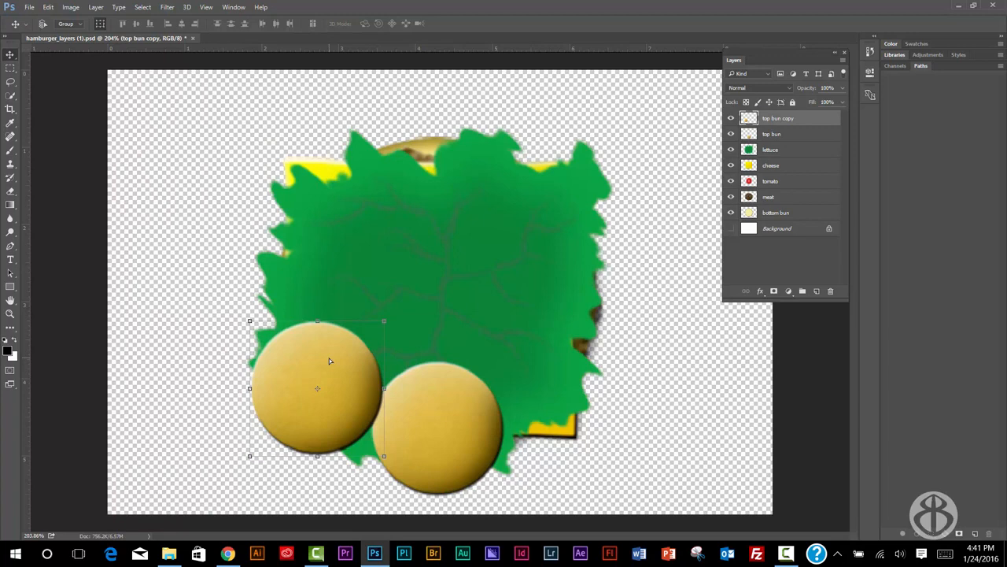
drag(329, 358, 402, 110)
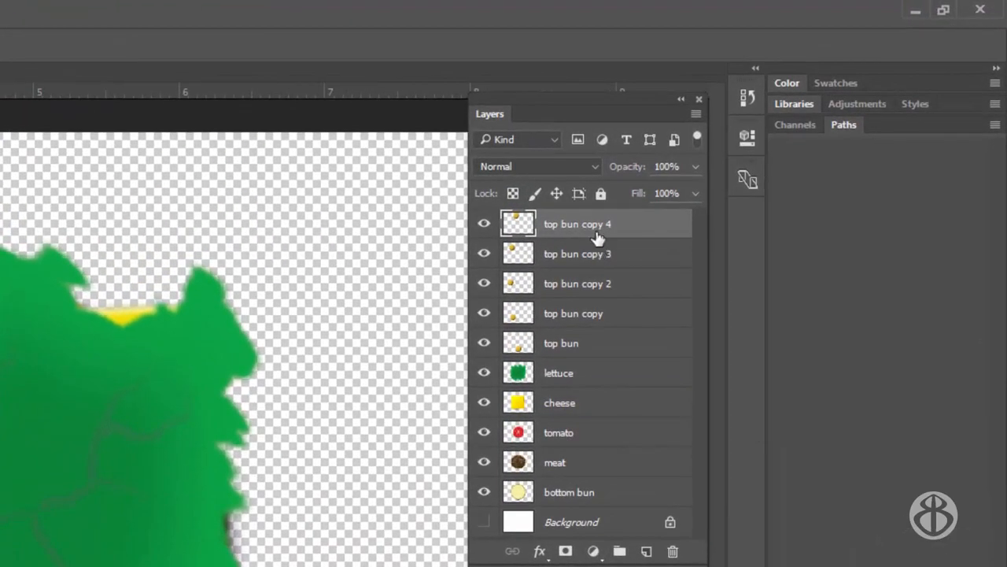
Select the small bun layers one at a time, and try selecting the four top bun copy layers together.
click(595, 263)
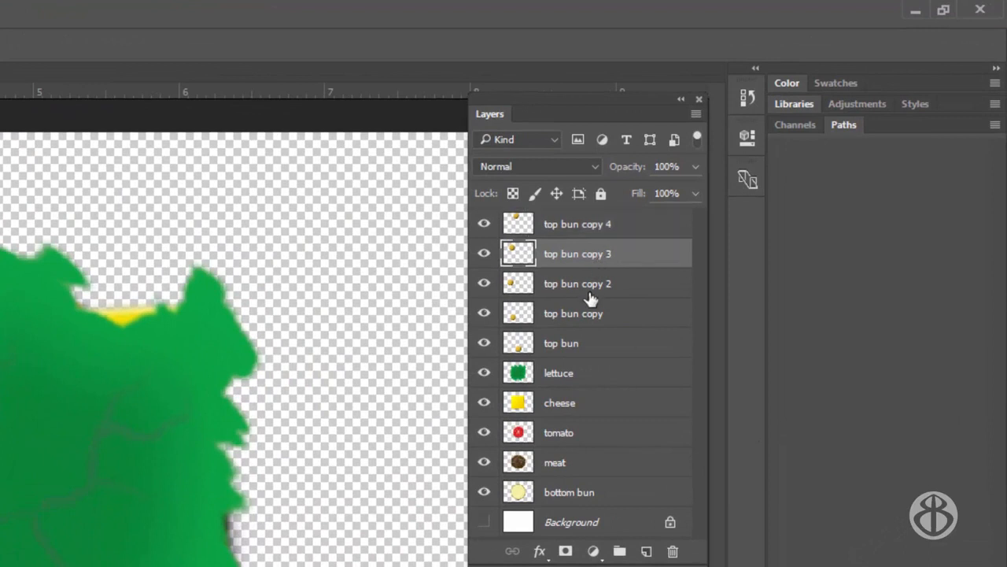
click(591, 296)
click(591, 318)
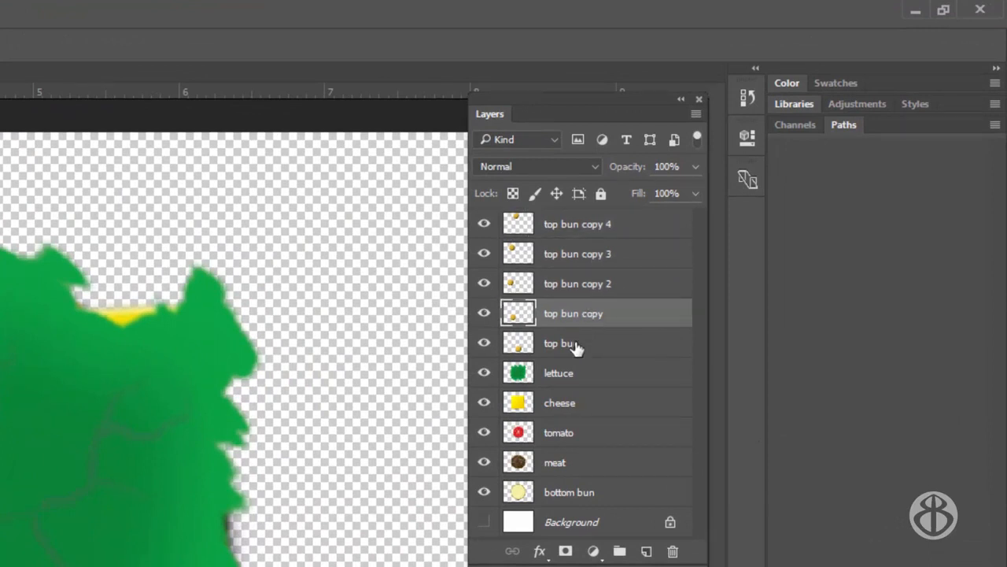
click(577, 347)
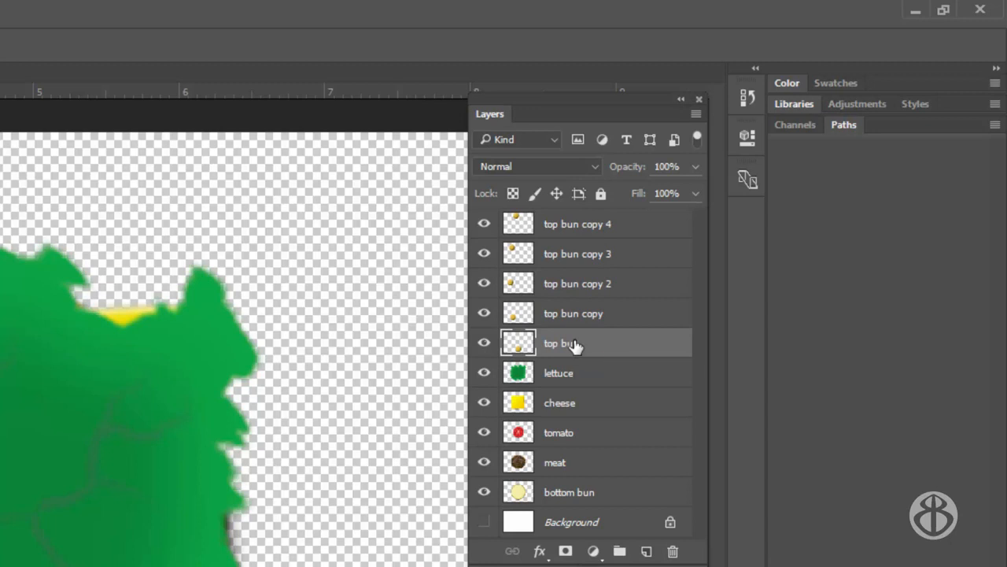
click(579, 228)
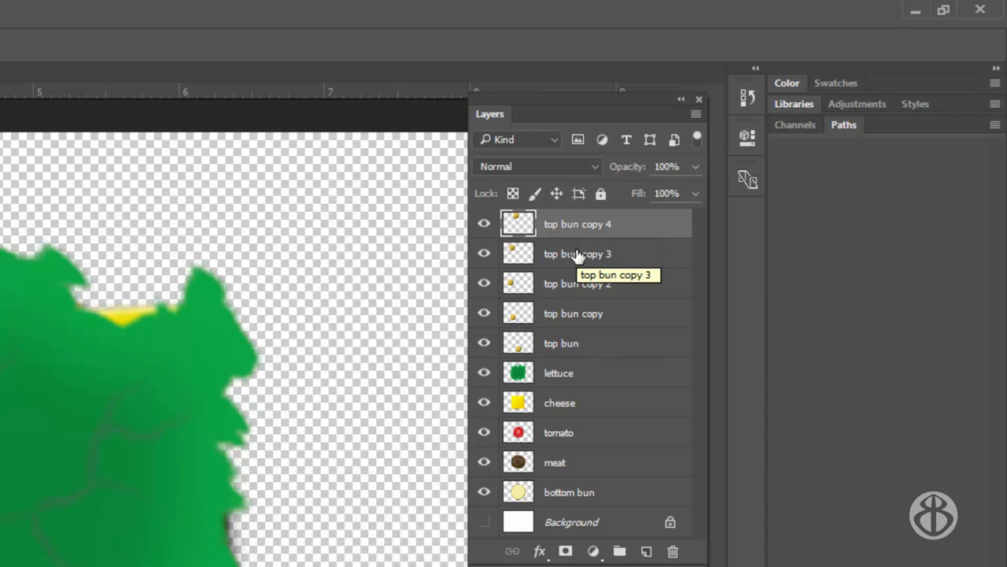
shift+click(592, 314)
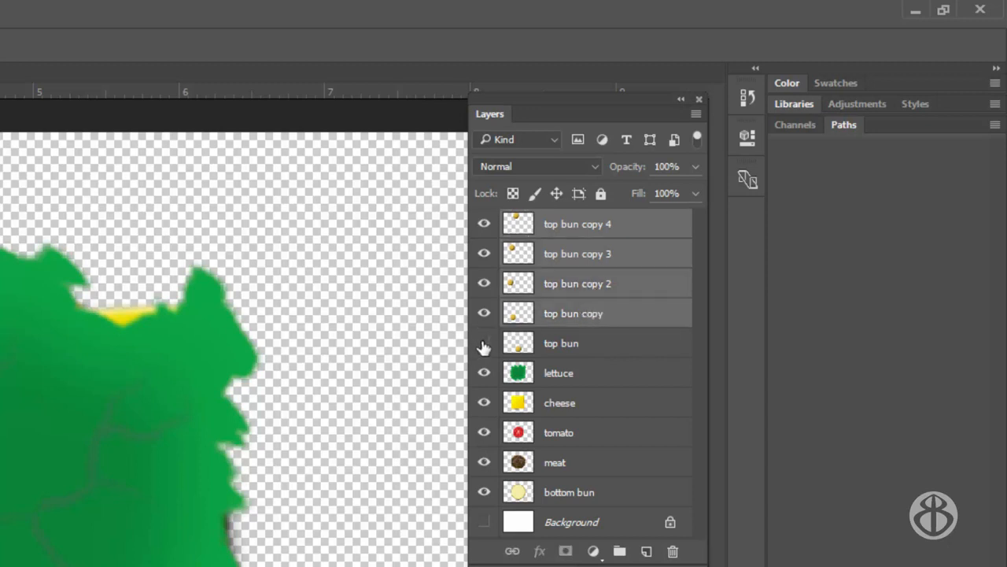
right_click(600, 257)
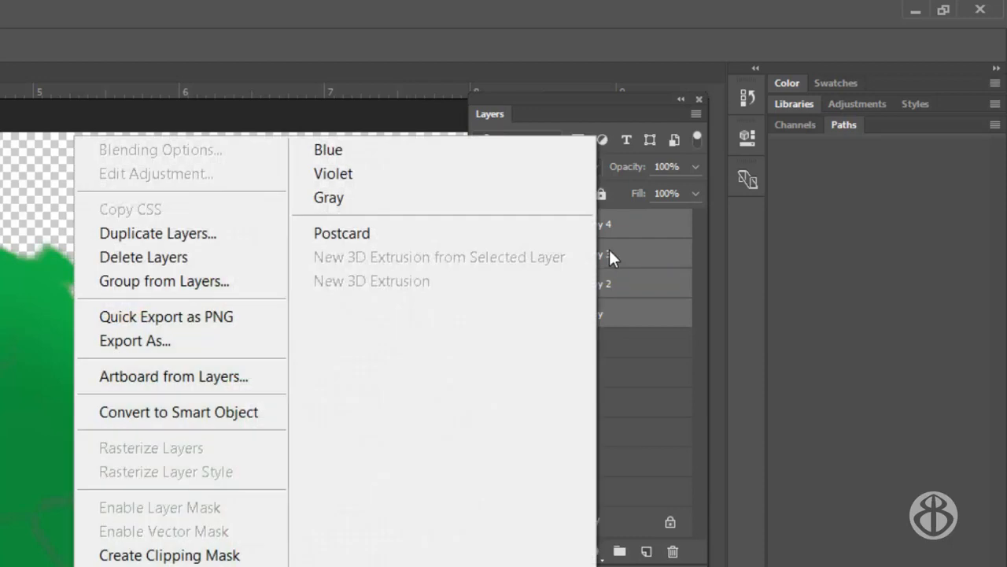
key(Escape)
click(618, 277)
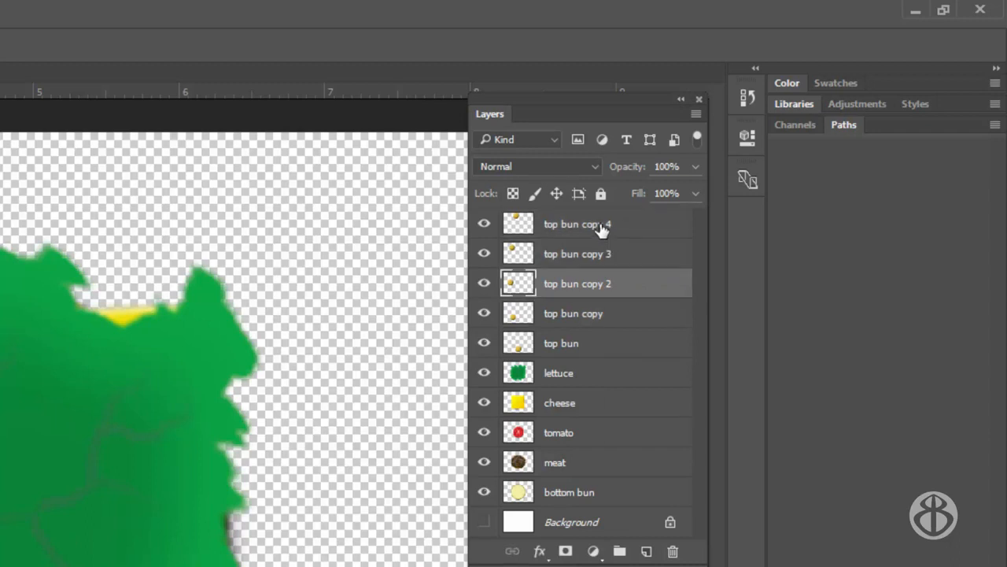
Merge the four top bun copy layers into one layer and shift the merged buns slightly right and up.
click(592, 226)
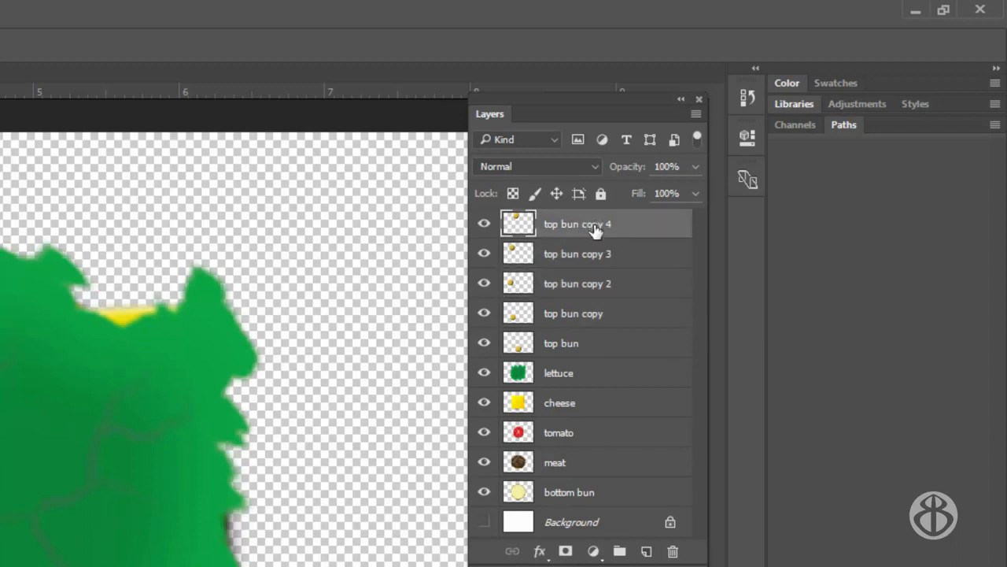
shift+click(595, 313)
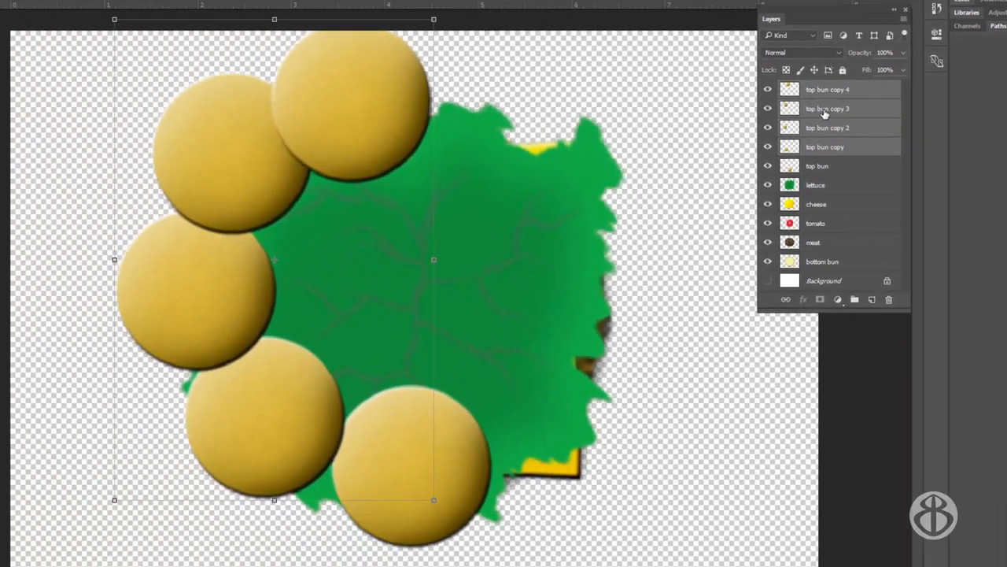
right_click(731, 165)
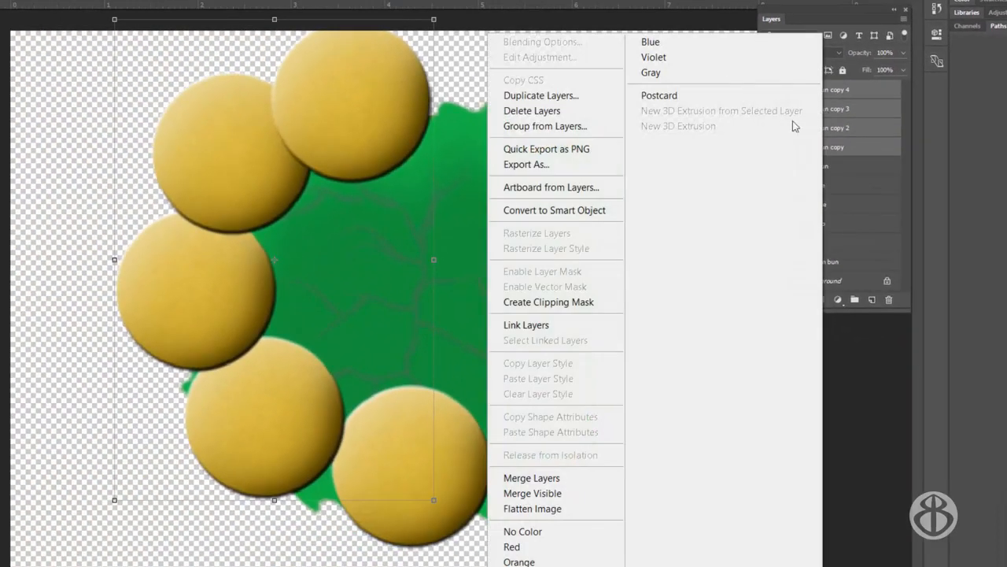
click(544, 483)
mouse_move(396, 118)
mouse_down()
mouse_move(656, 113)
mouse_move(396, 106)
mouse_up()
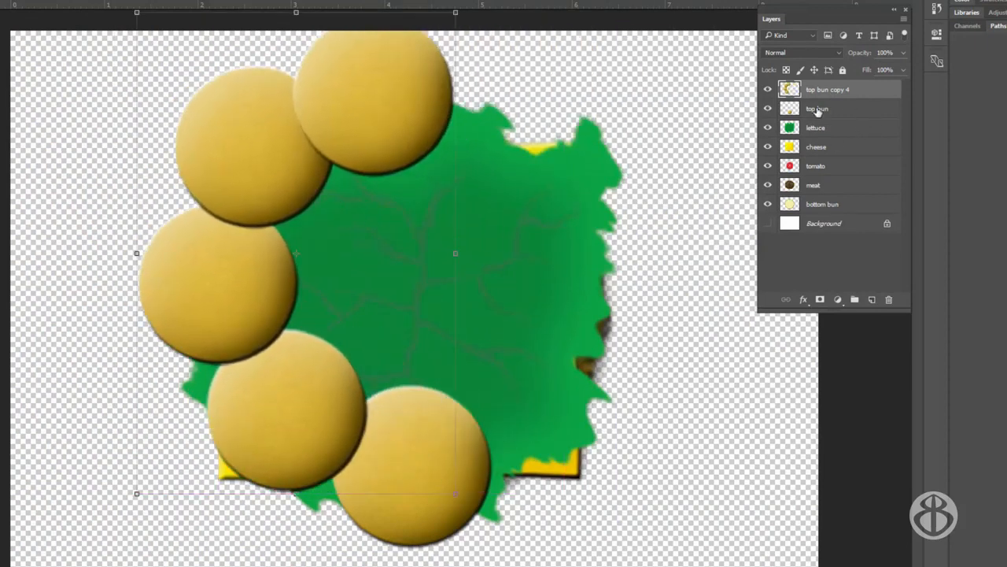
Duplicate the separate top bun four times, arranging the copies around the right side of the lettuce to complete the ring.
click(817, 110)
click(824, 93)
click(820, 110)
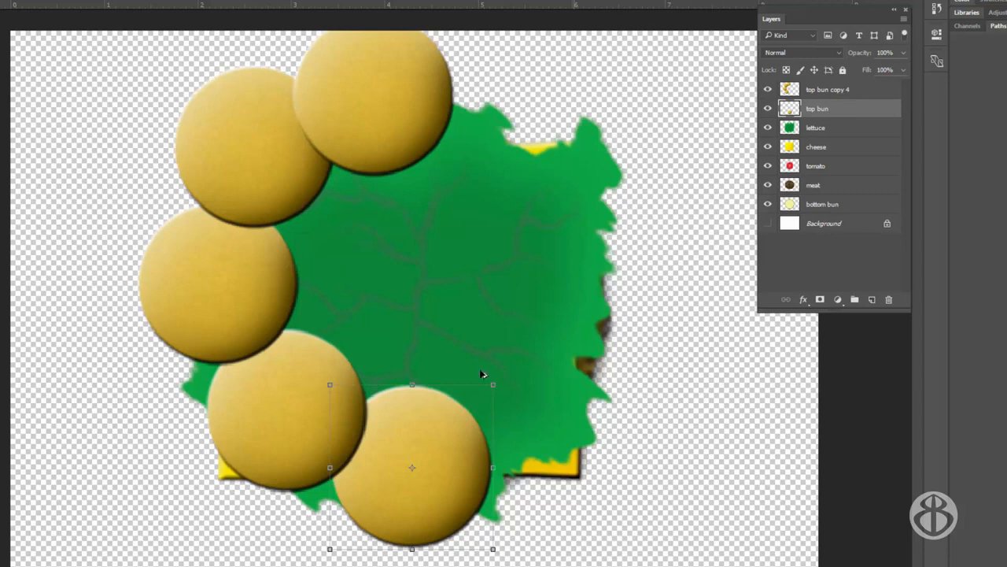
drag(445, 423, 524, 58)
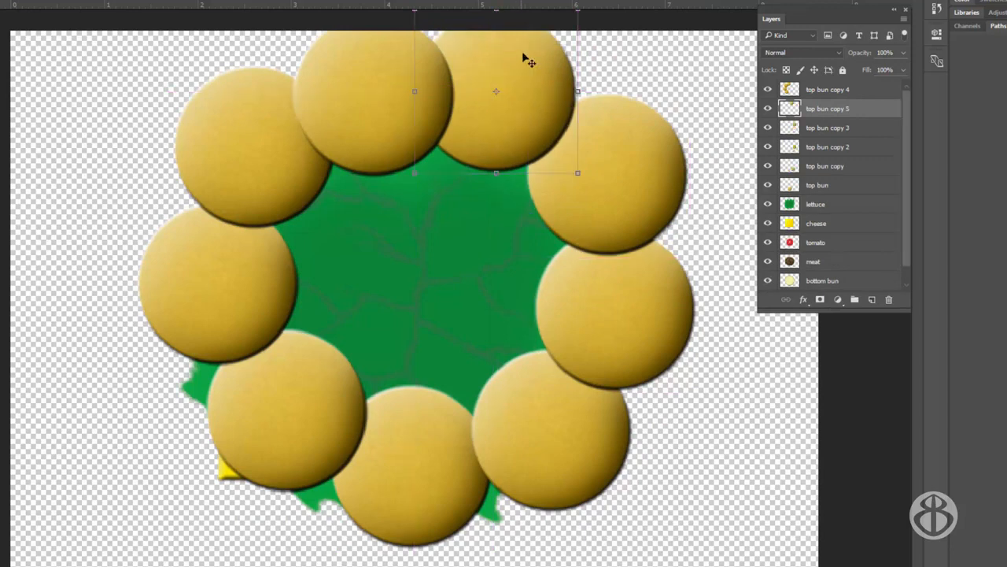
Hide and show the merged top bun copy 4 layer, and nudge it slightly upward on the canvas.
click(827, 93)
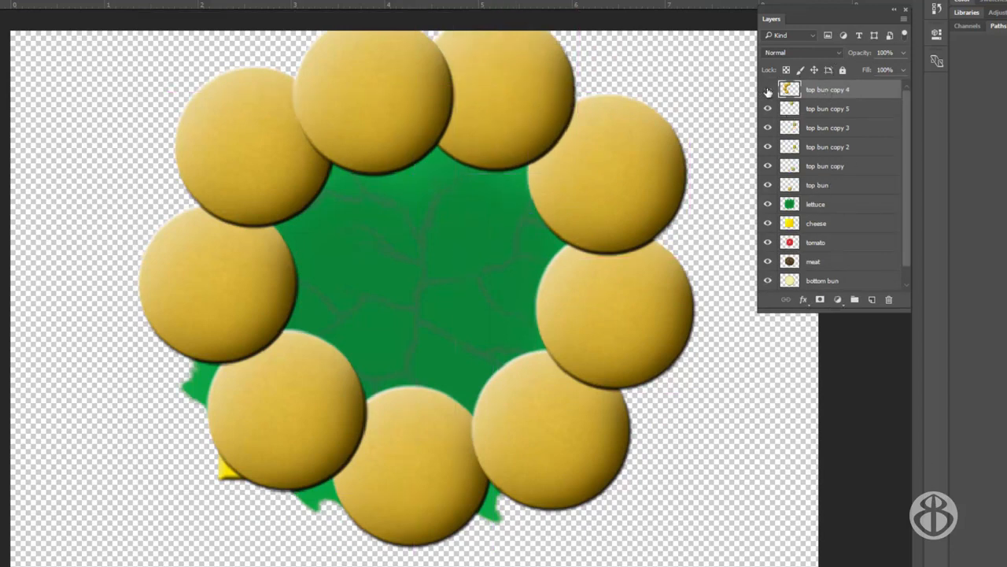
click(767, 90)
click(768, 90)
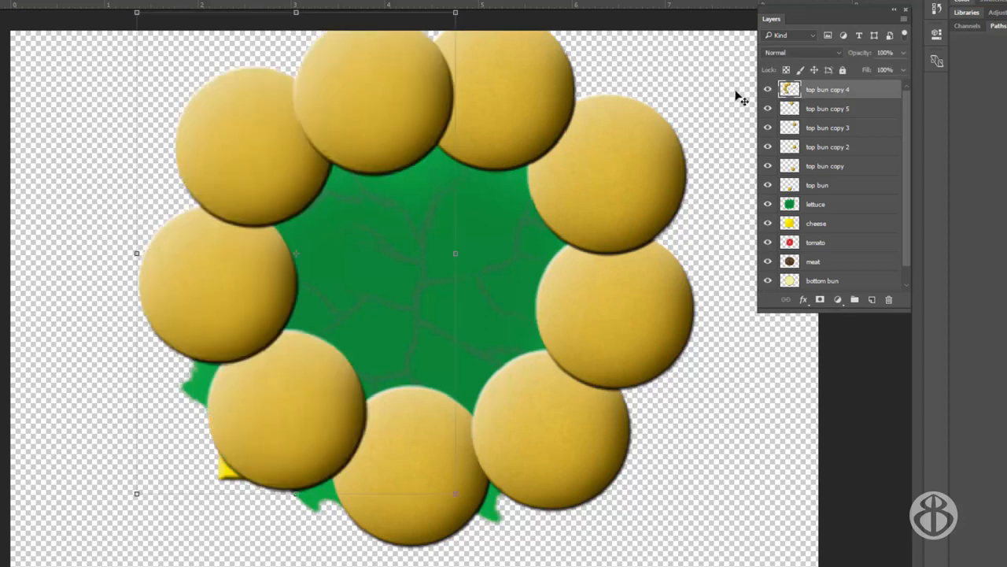
mouse_move(400, 108)
mouse_down()
mouse_move(463, 140)
mouse_move(399, 101)
mouse_up()
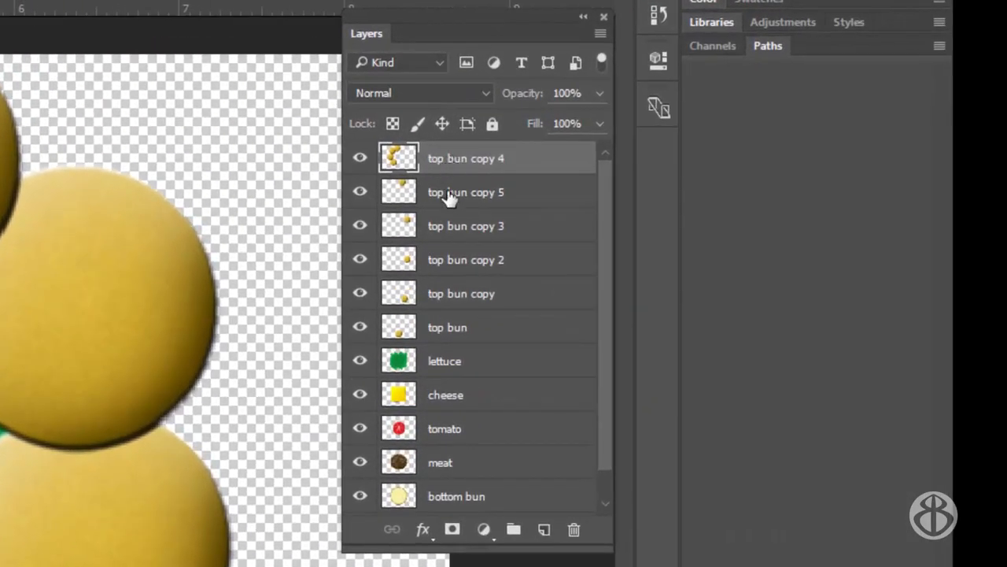
Select all six top bun layers from top bun copy 4 down to top bun and group them as "buns".
shift+click(461, 333)
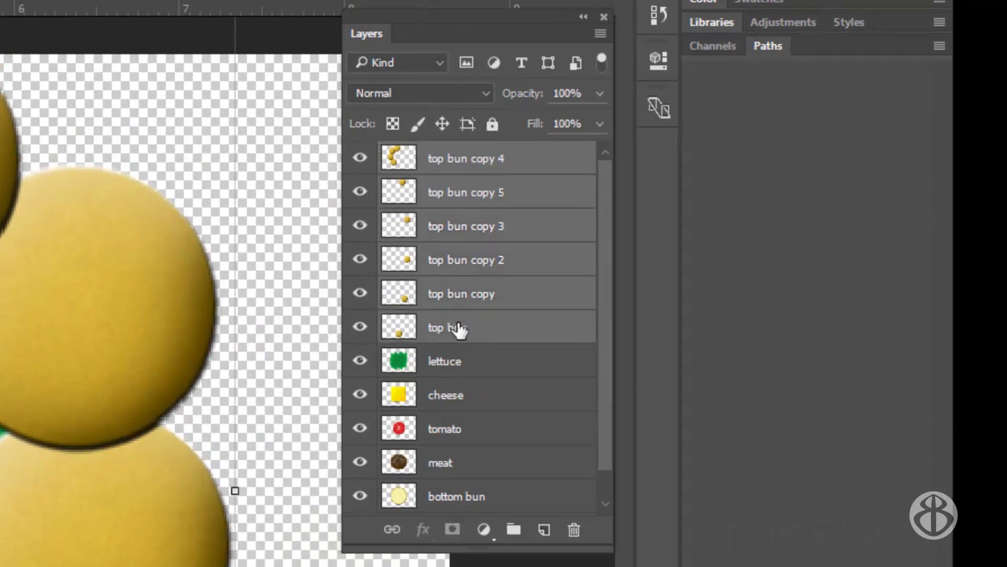
click(600, 34)
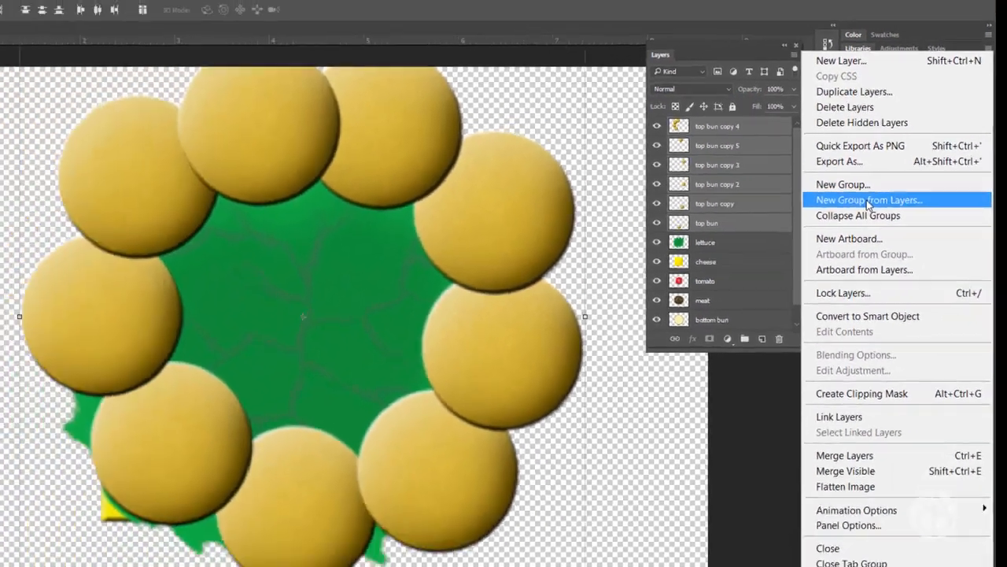
click(869, 202)
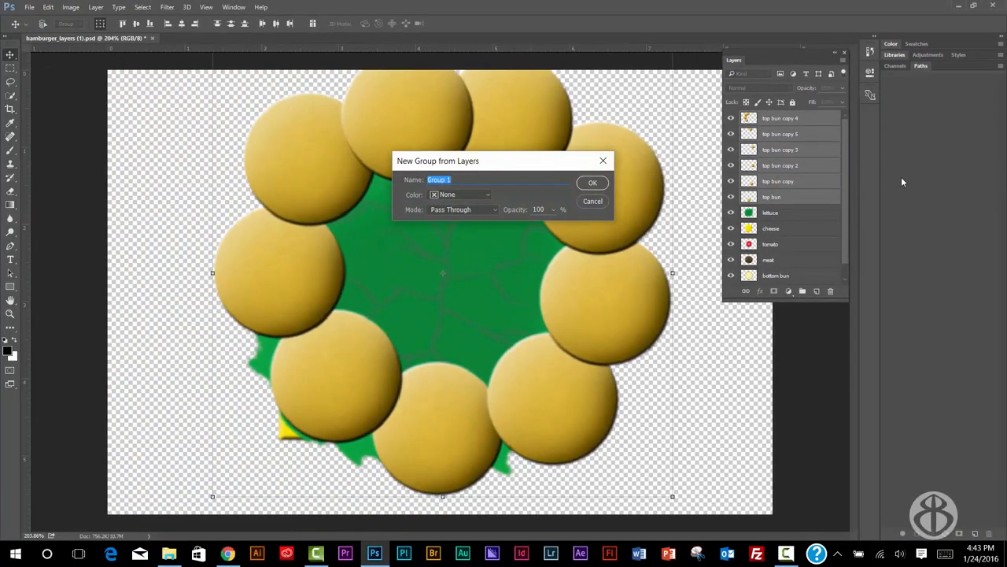
text(buns)
key(Return)
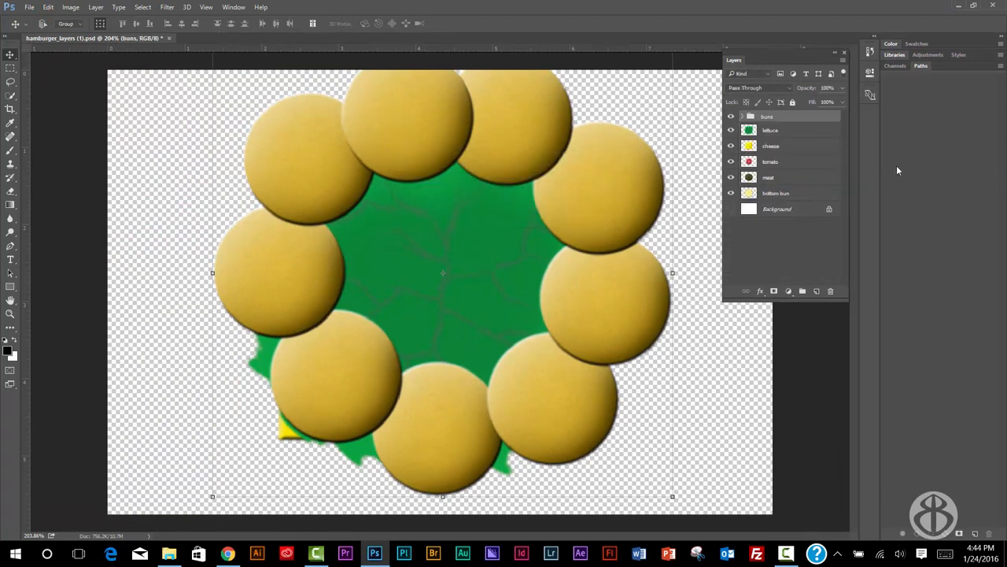
Toggle the buns group's visibility off and on, and move the whole group about 0.04 in left and 0.13 in down.
click(730, 117)
click(730, 116)
mouse_move(574, 142)
mouse_down()
mouse_move(541, 192)
mouse_move(616, 172)
mouse_move(579, 130)
mouse_up()
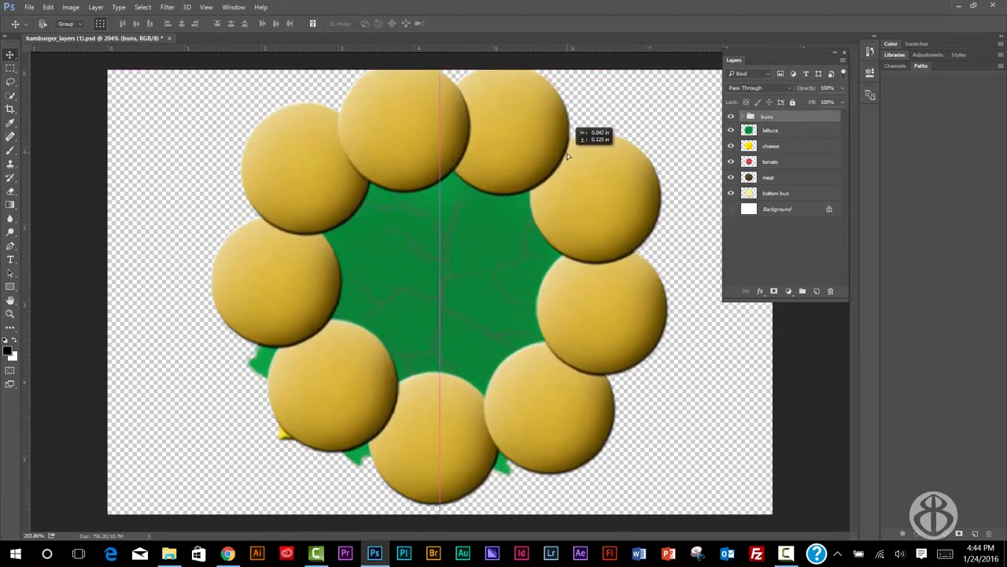
click(841, 87)
mouse_move(842, 102)
mouse_down()
mouse_move(831, 103)
mouse_move(843, 104)
mouse_up()
click(763, 120)
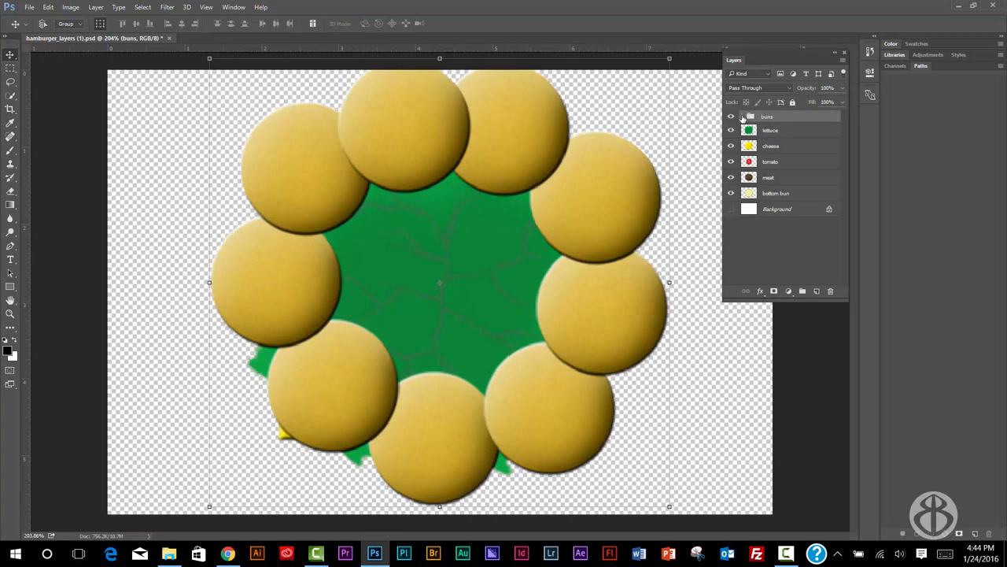
Expand the buns group, toggle top bun copy 5's visibility, shift that bun slightly right and down, and collapse the group.
click(742, 117)
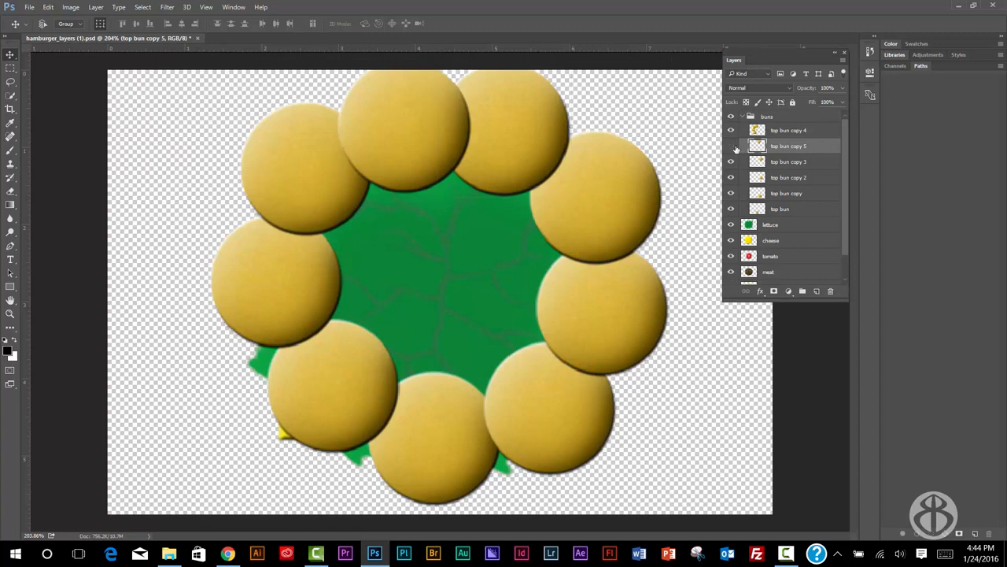
click(730, 146)
click(730, 146)
drag(547, 116, 557, 120)
click(744, 117)
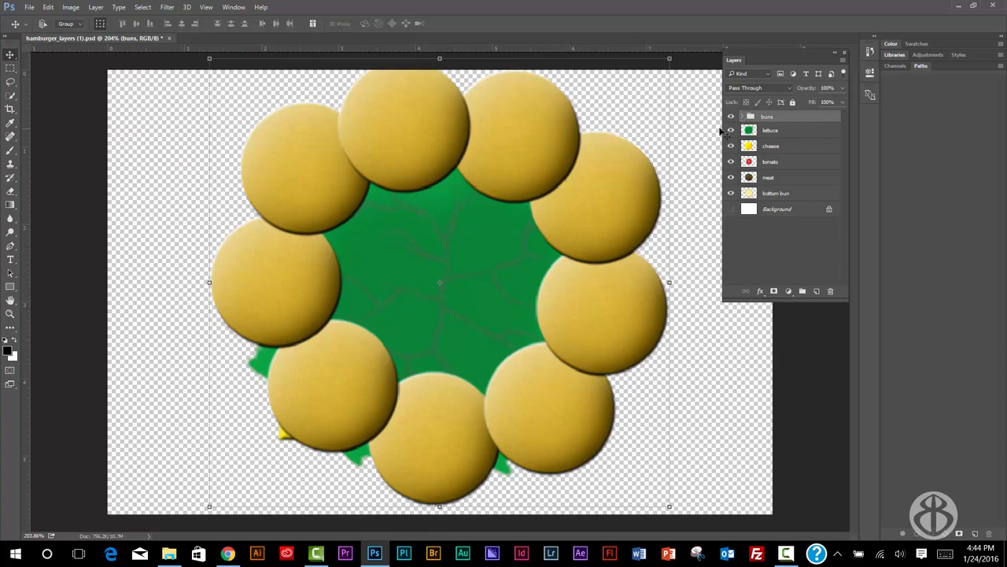
Move the tomato layer above the buns group and shift the tomato slightly right and up on the canvas.
click(773, 162)
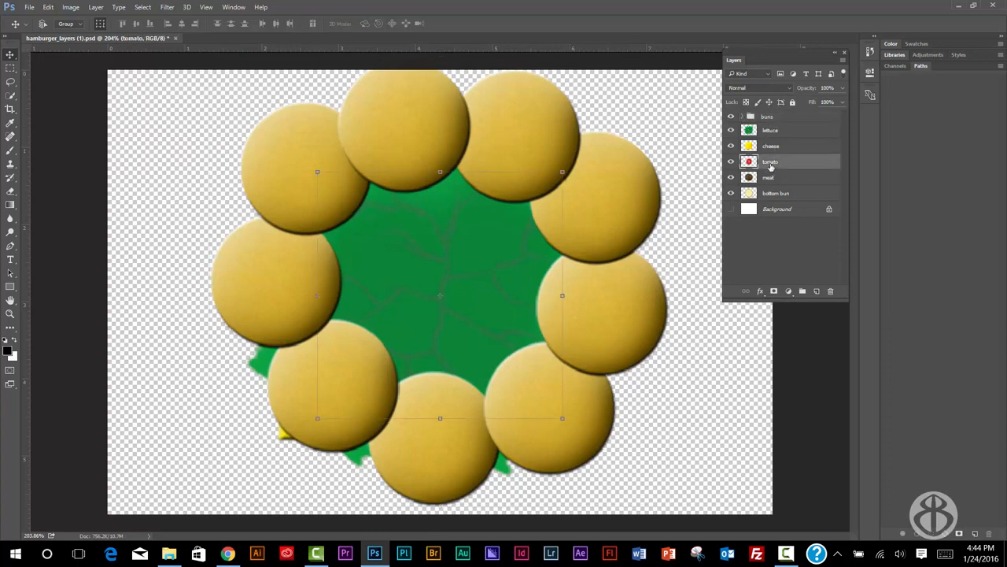
drag(771, 167, 768, 118)
drag(500, 238, 508, 214)
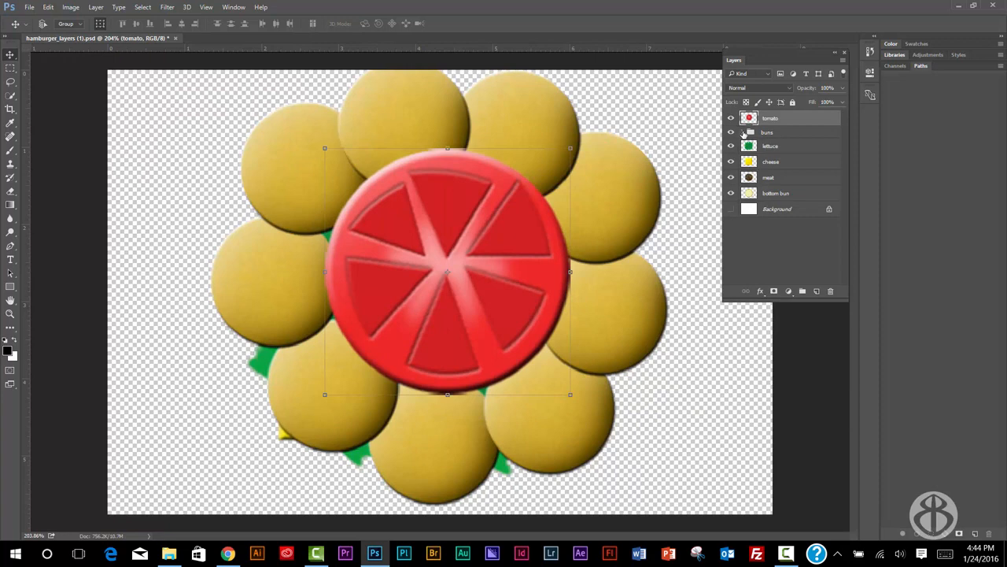
Place the tomato layer inside the buns group, and take it back out to the top of the layer stack.
click(741, 132)
drag(768, 121, 778, 134)
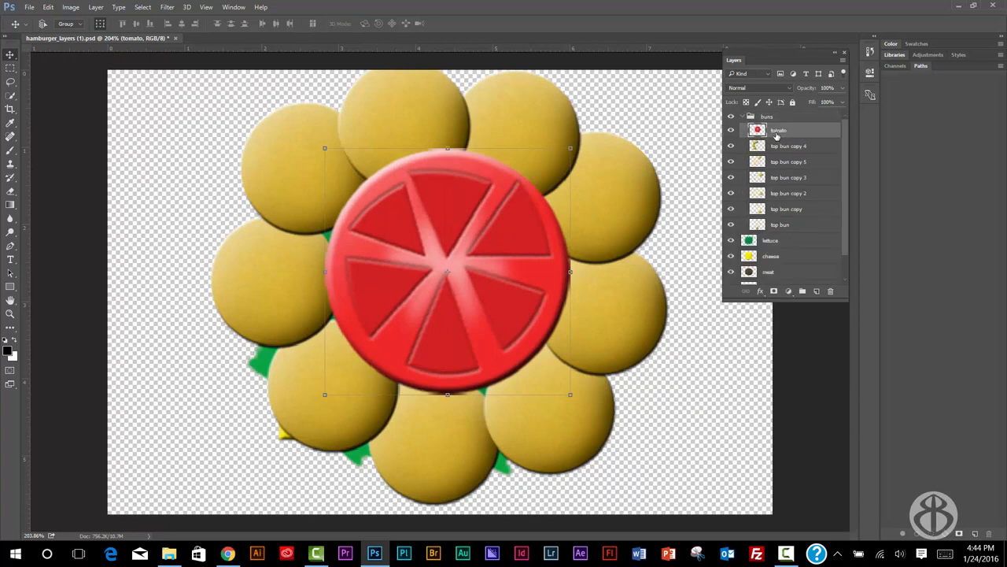
click(743, 118)
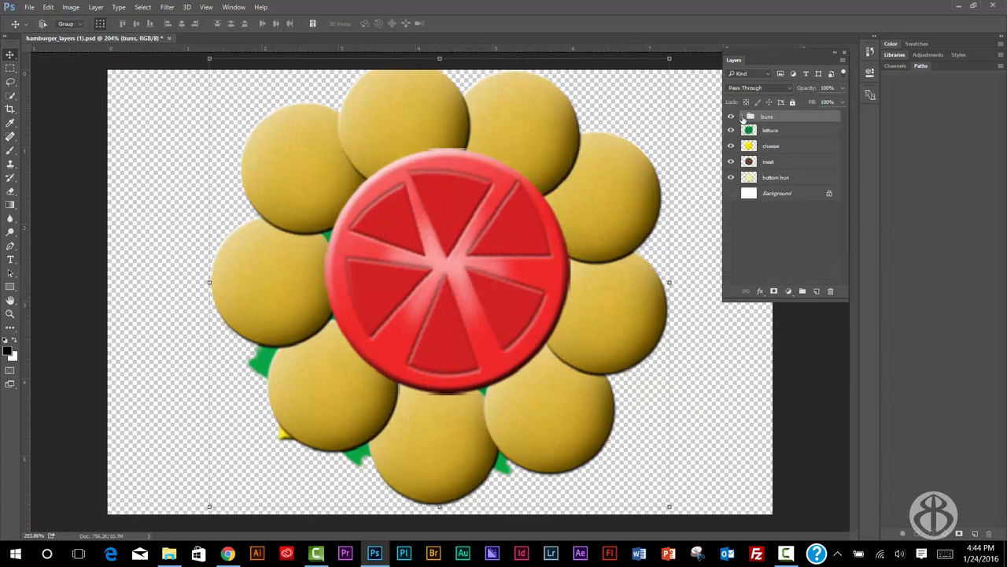
click(743, 116)
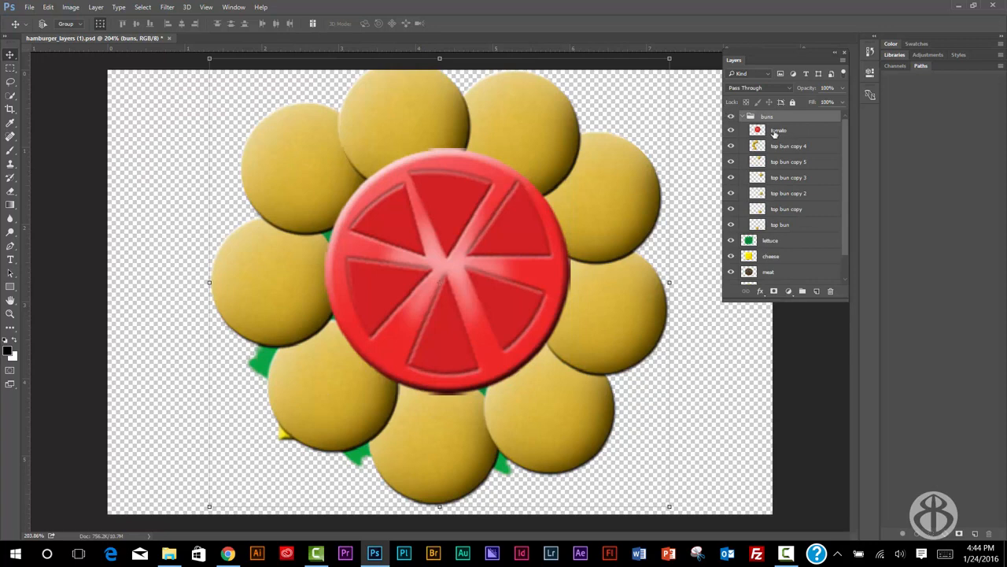
drag(777, 134, 790, 114)
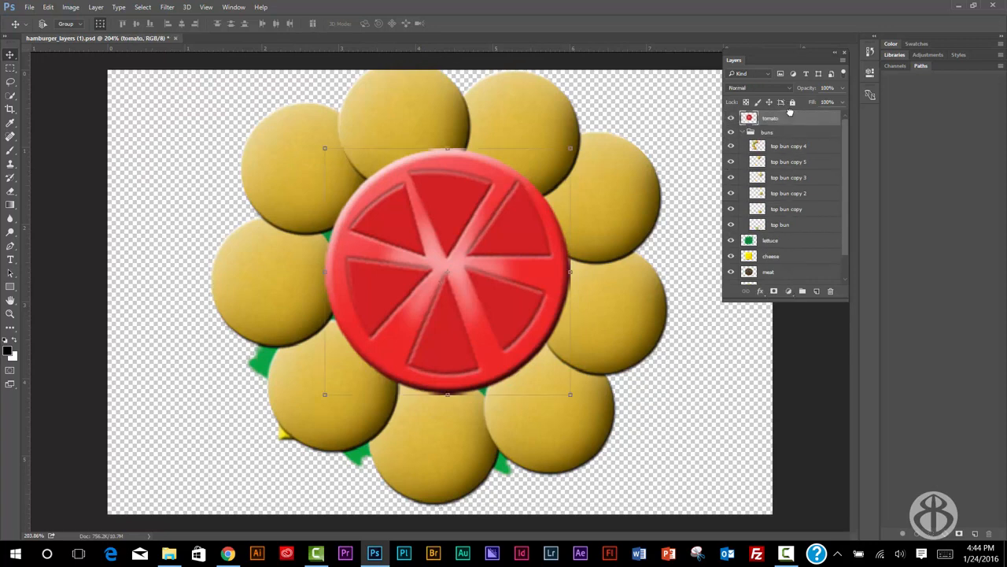
click(744, 133)
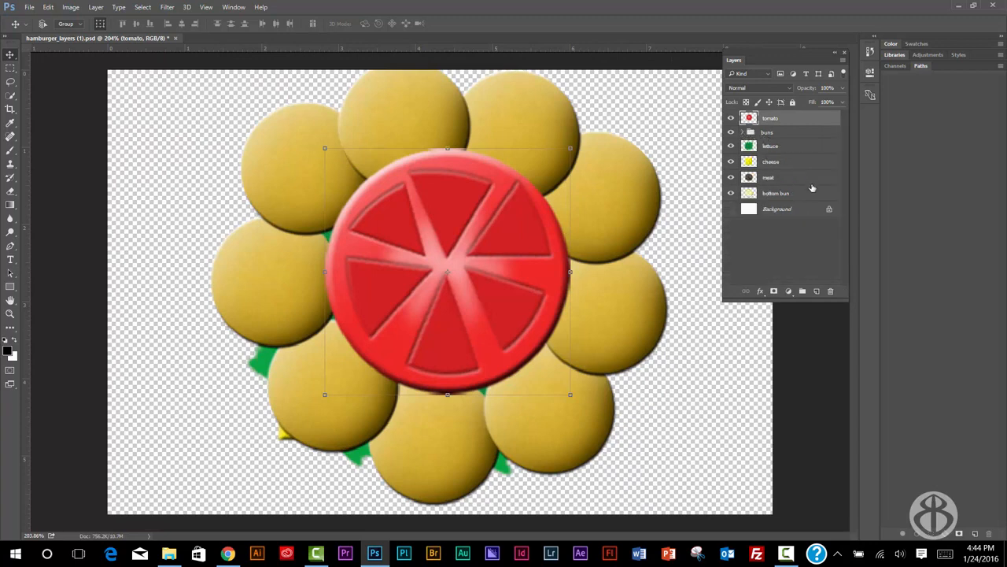
Bring the meat layer above the tomato and transform it to about 34% of its size at the tomato's centre.
click(772, 180)
drag(772, 180, 771, 117)
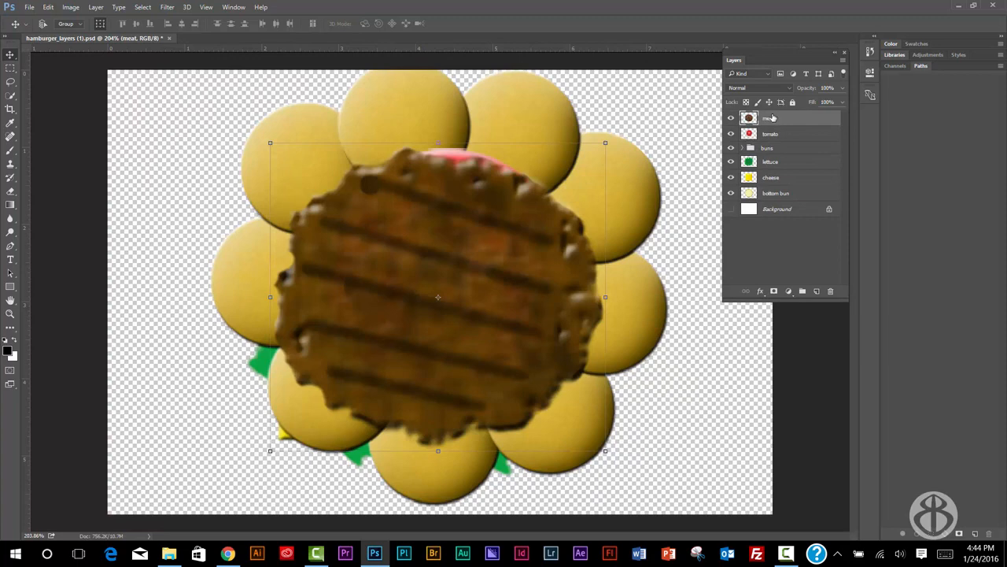
click(605, 141)
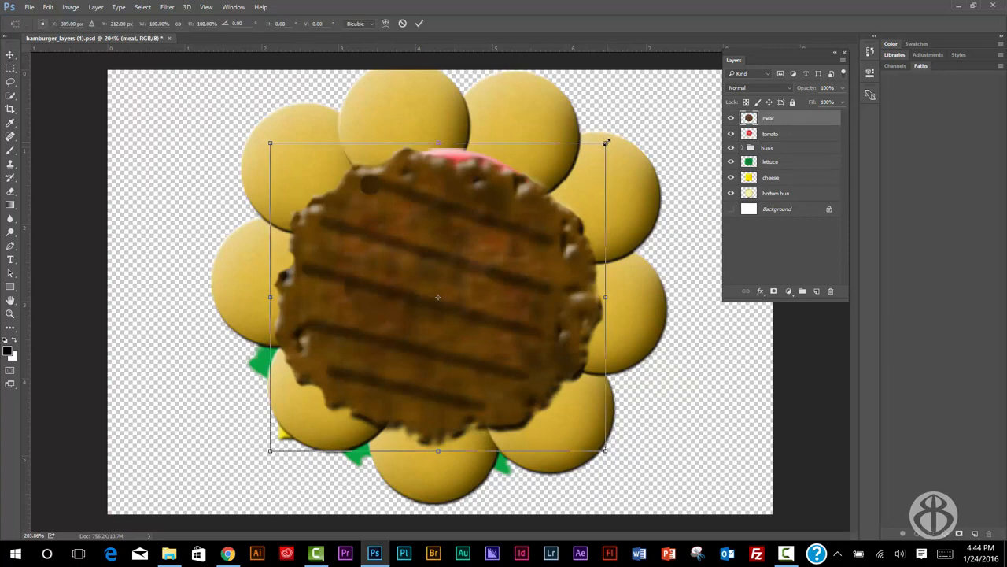
drag(606, 142, 383, 347)
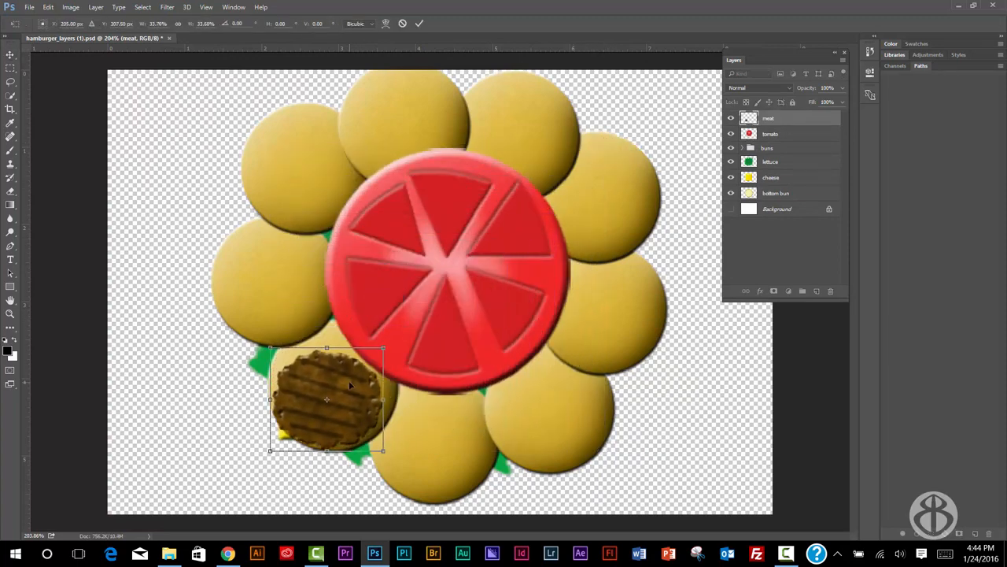
drag(350, 385, 470, 252)
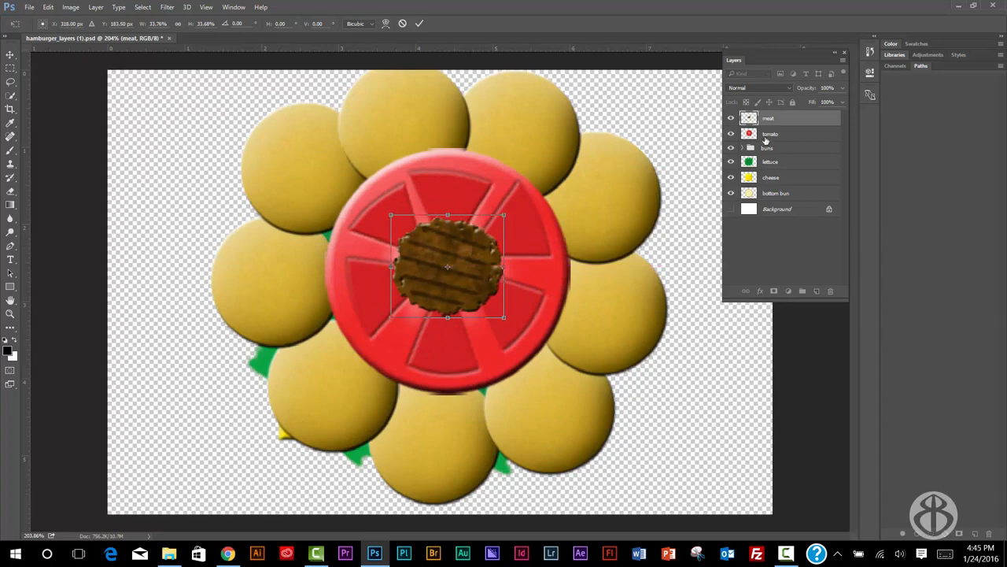
click(419, 24)
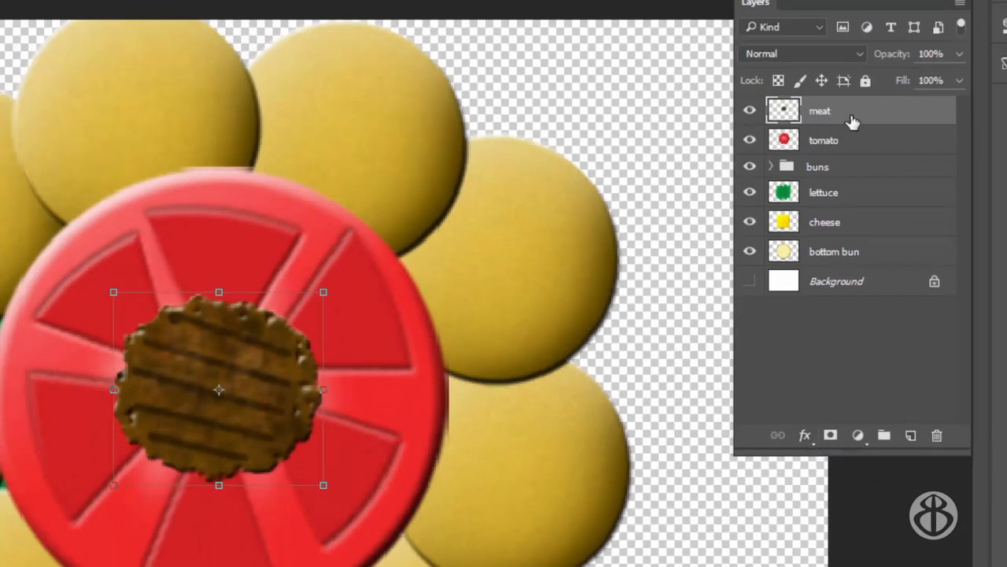
Add a Stroke effect to the meat layer with a size of 2 px.
click(807, 440)
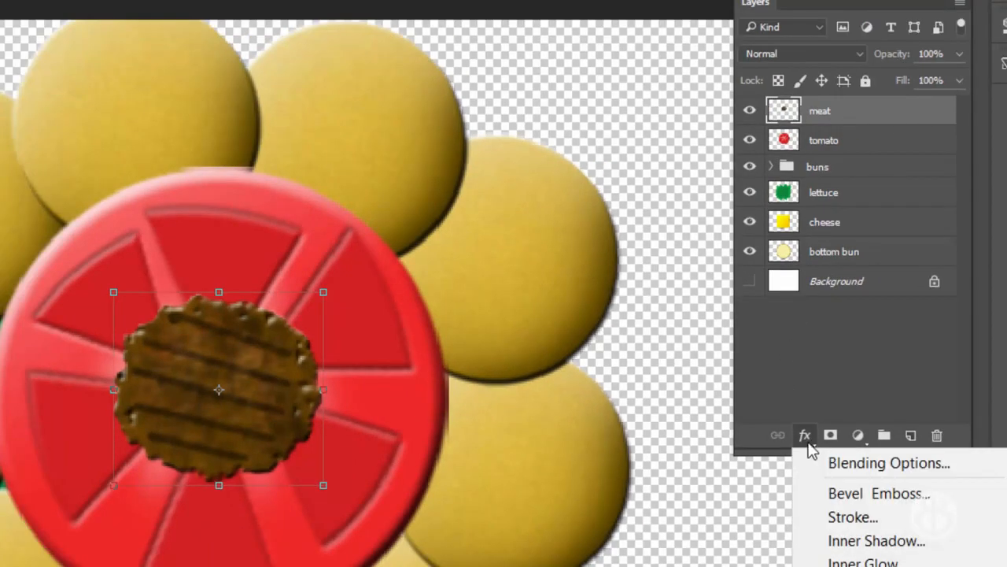
click(838, 520)
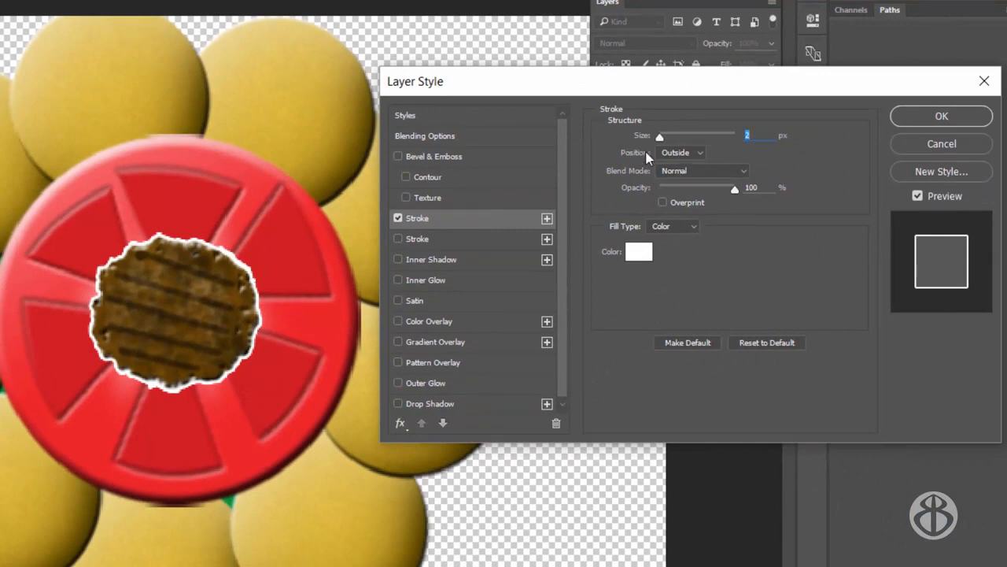
mouse_move(703, 145)
mouse_down()
mouse_move(712, 147)
mouse_move(661, 140)
mouse_up()
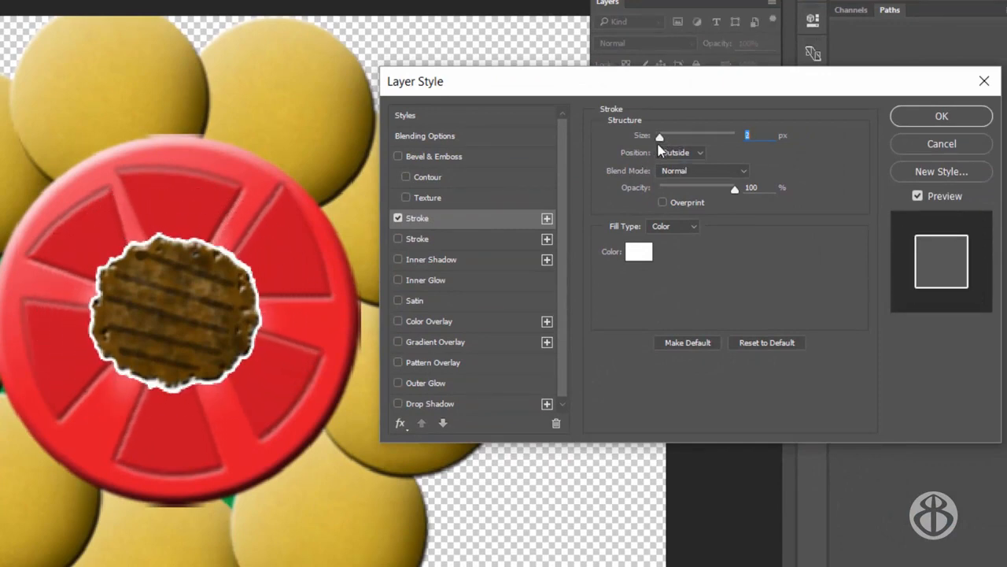
Set the meat layer's stroke colour to blue, 1f24e2.
click(639, 252)
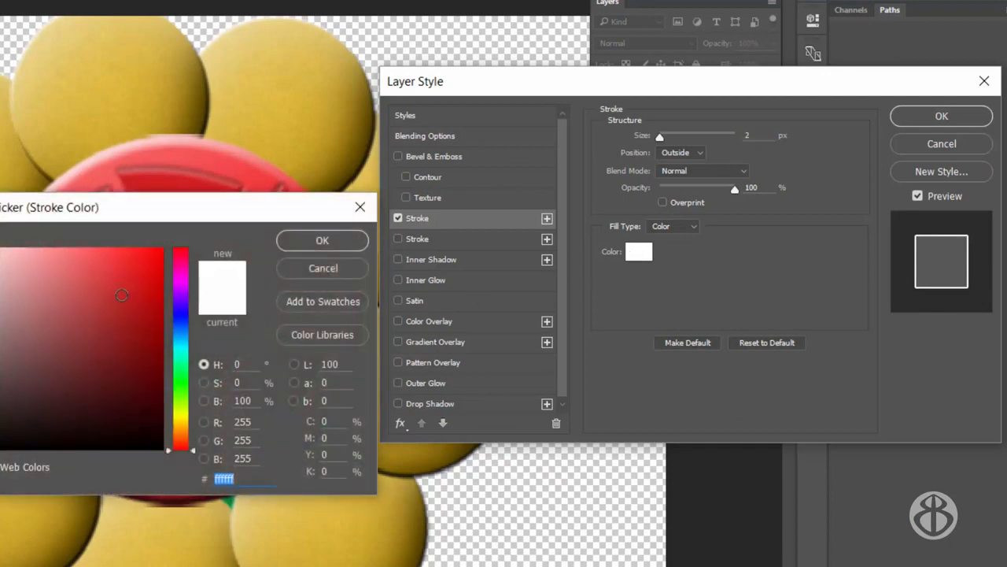
text(000000)
drag(49, 386, 111, 293)
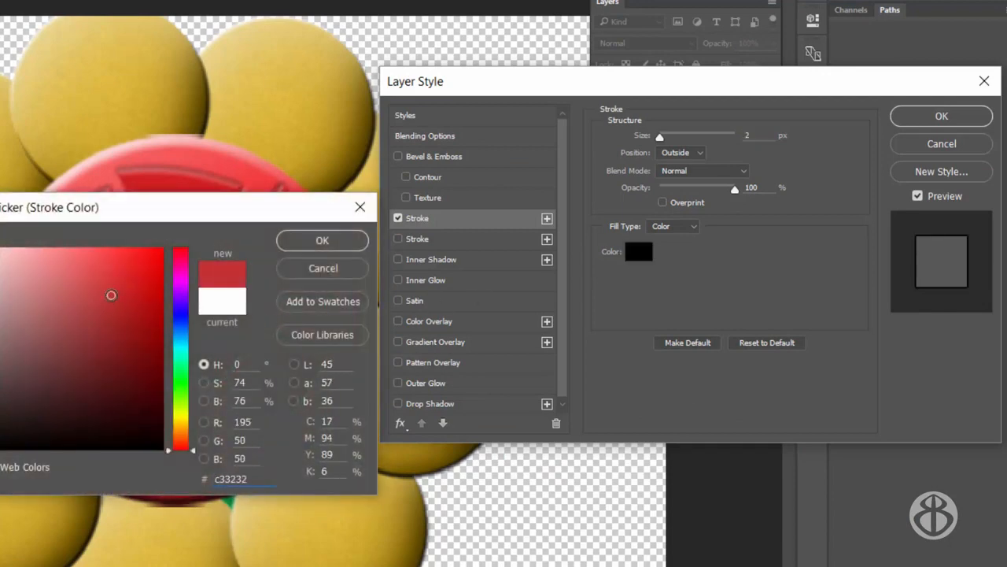
click(181, 316)
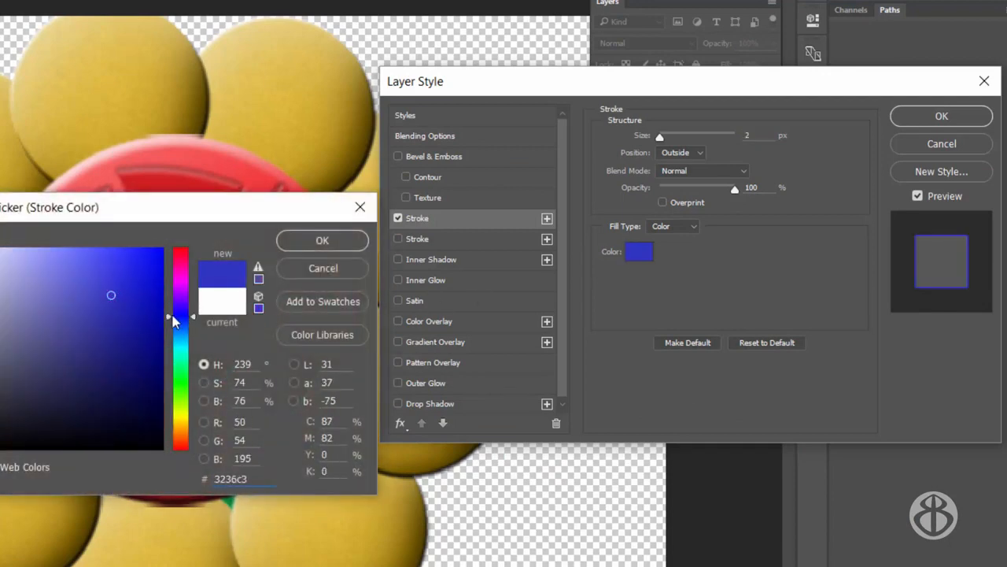
drag(129, 295, 134, 271)
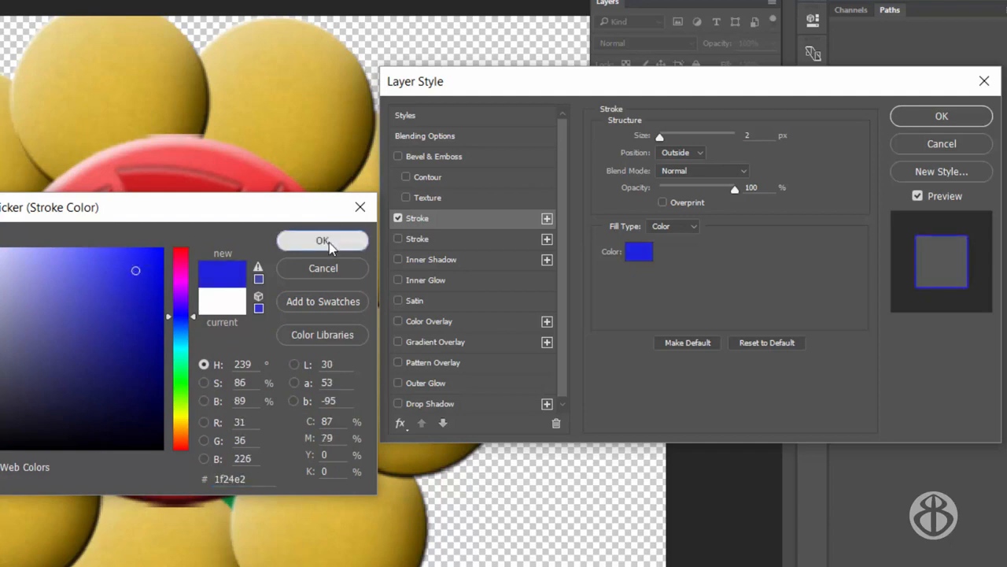
click(321, 240)
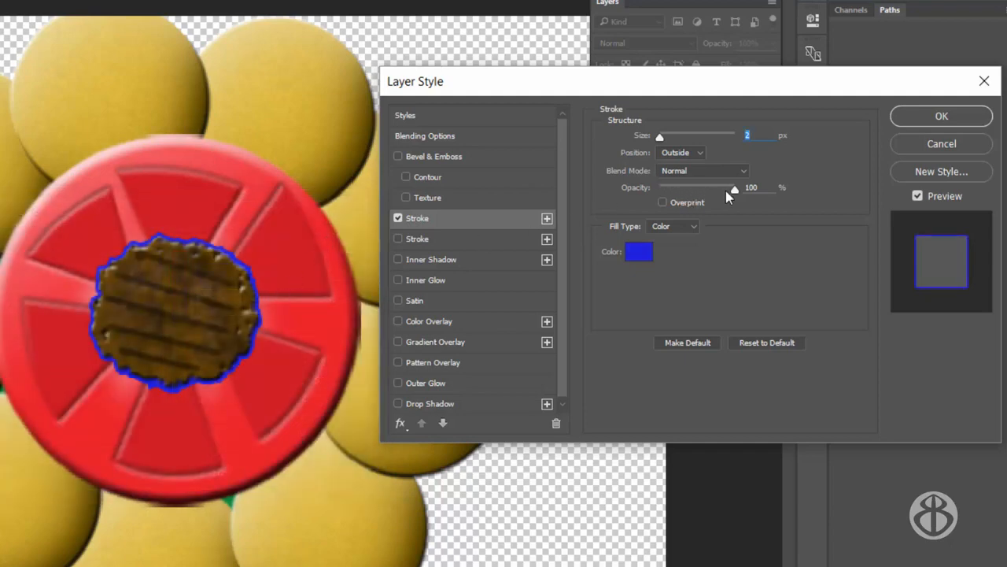
Set the meat stroke's opacity to 85%, try the Inside and Center positions, and return the position to Outside.
drag(736, 193, 710, 193)
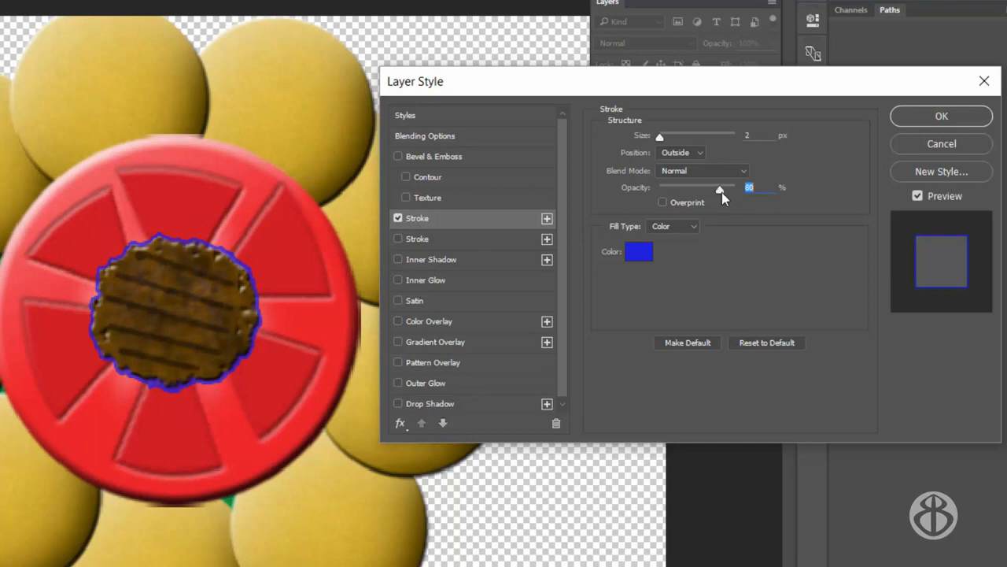
click(698, 153)
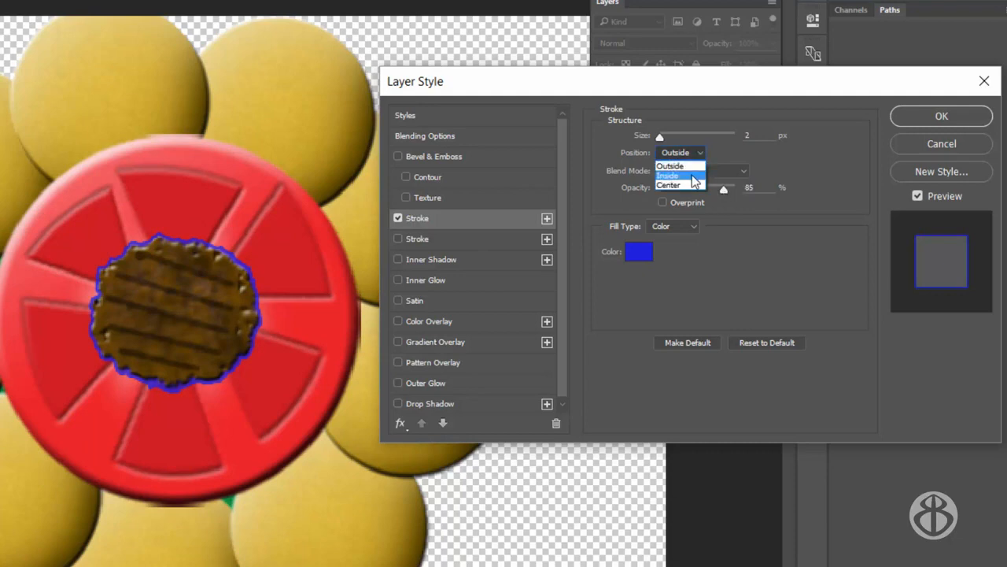
click(683, 174)
click(696, 153)
click(693, 179)
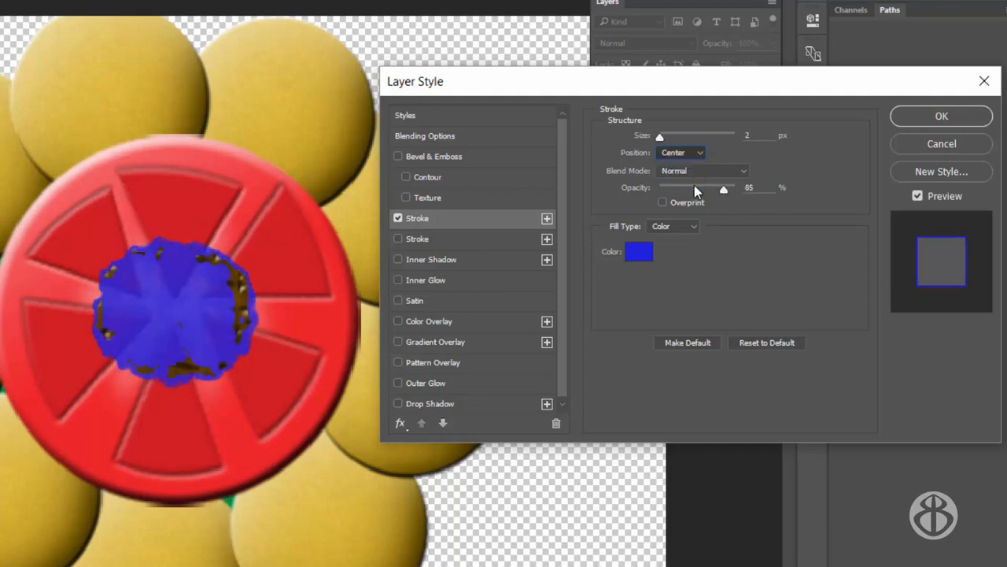
click(699, 154)
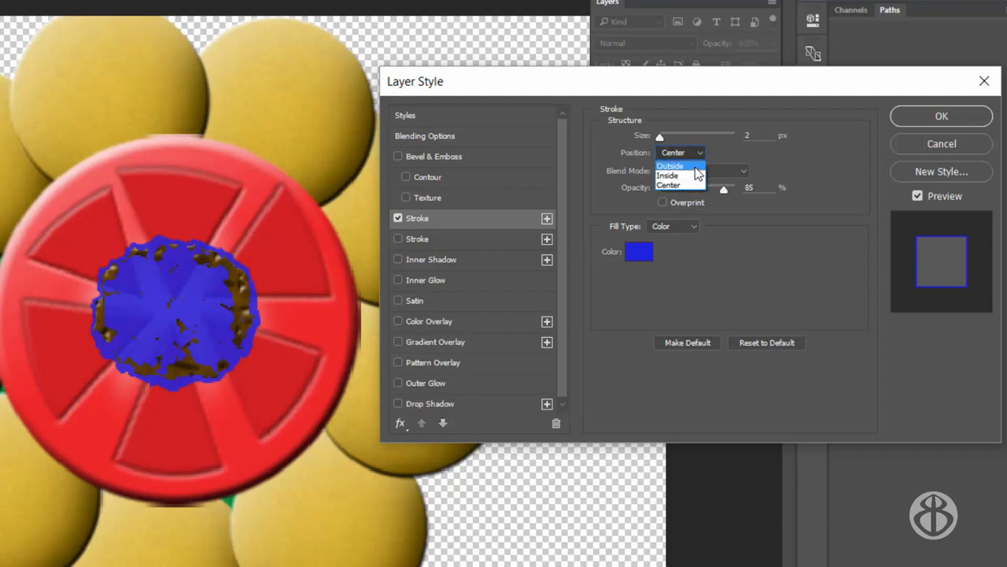
click(688, 165)
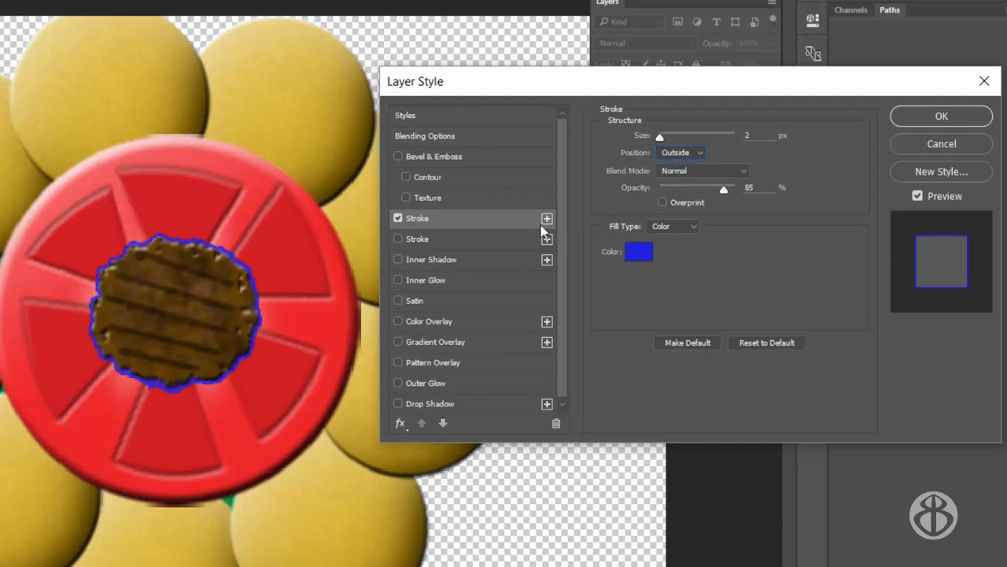
Add a Drop Shadow effect to the meat layer alongside the stroke and apply the layer style.
drag(562, 197, 565, 268)
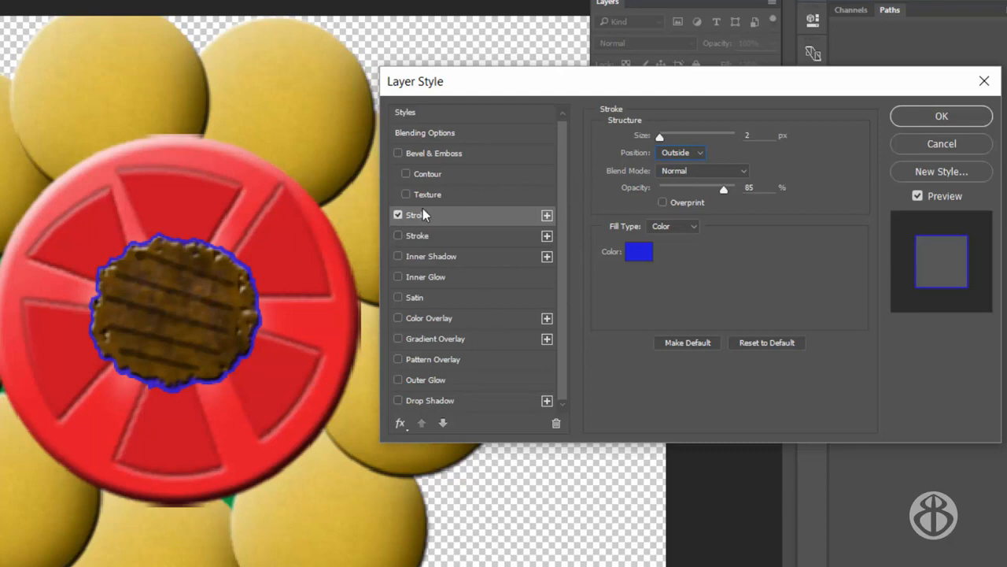
click(398, 401)
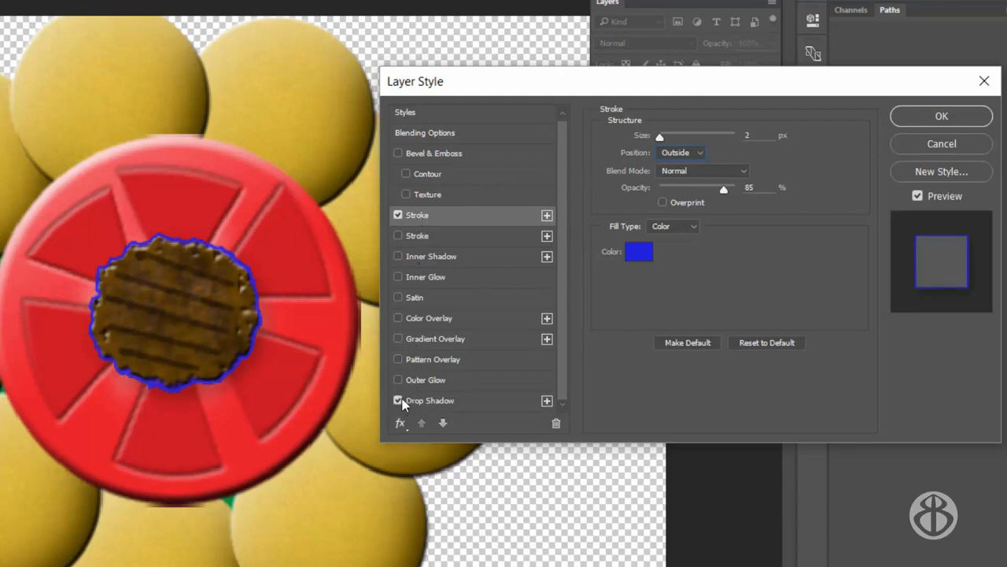
click(400, 400)
click(401, 400)
click(925, 120)
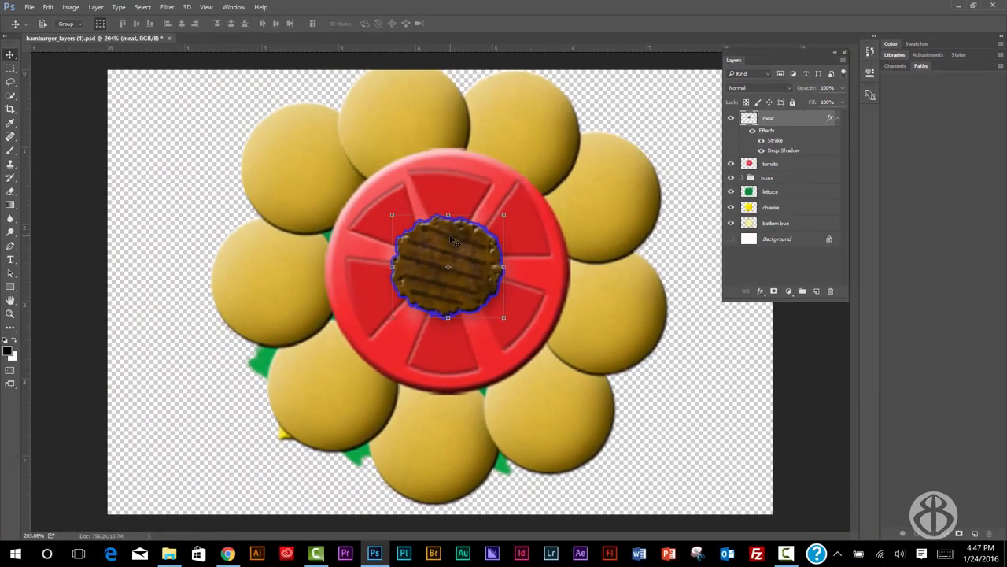
Save the layered Photoshop document, and hide and reshow the meat layer.
click(30, 7)
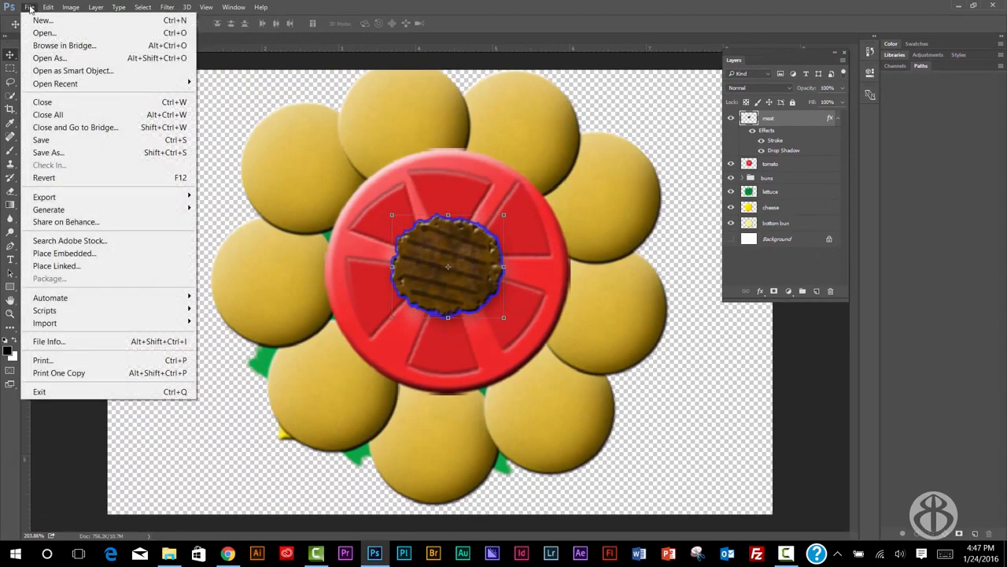
click(55, 141)
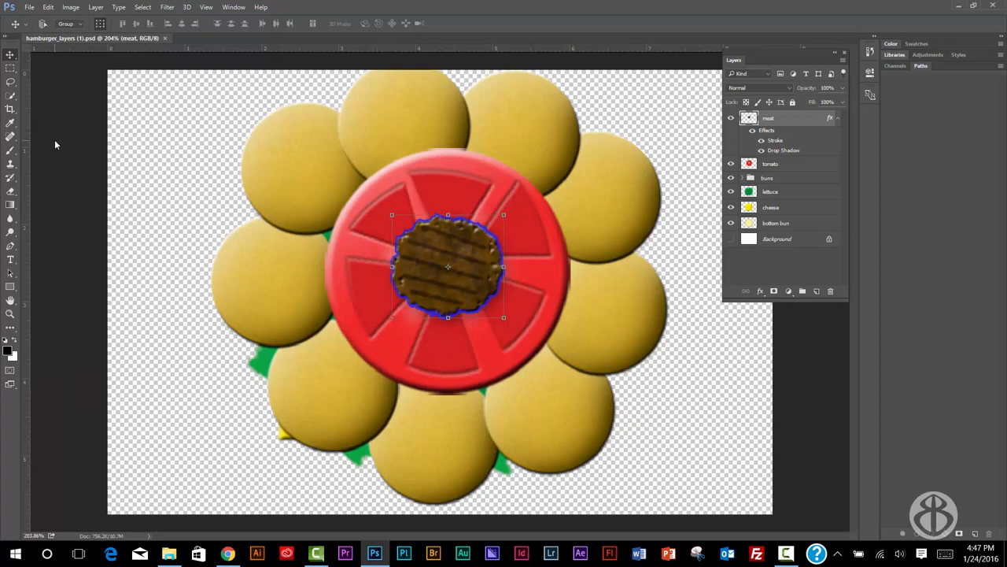
click(731, 118)
click(731, 118)
Save a JPEG copy of the image in Downloads, named with the author's surname followed by _hamburgerflower.
click(29, 8)
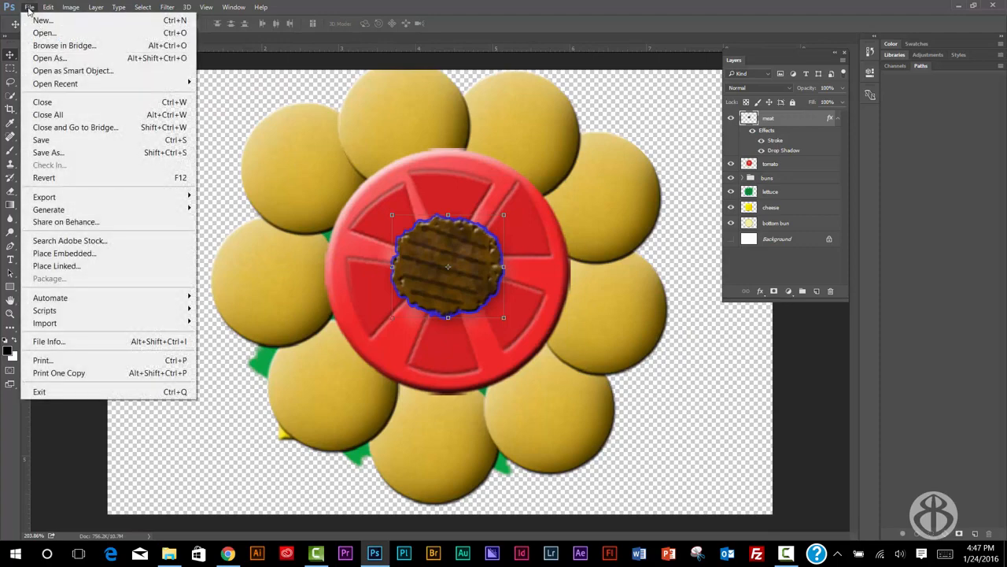
click(47, 153)
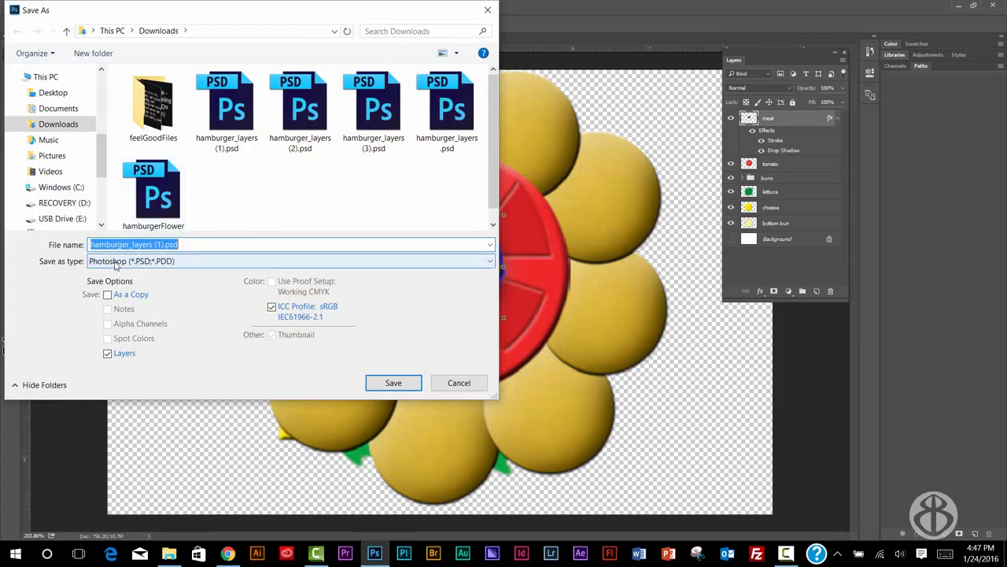
click(116, 265)
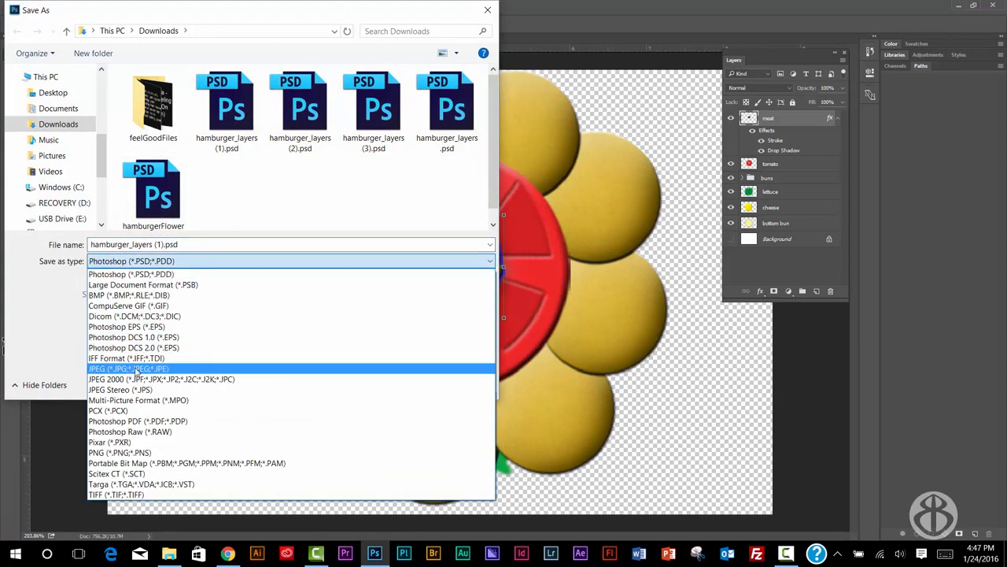
click(134, 368)
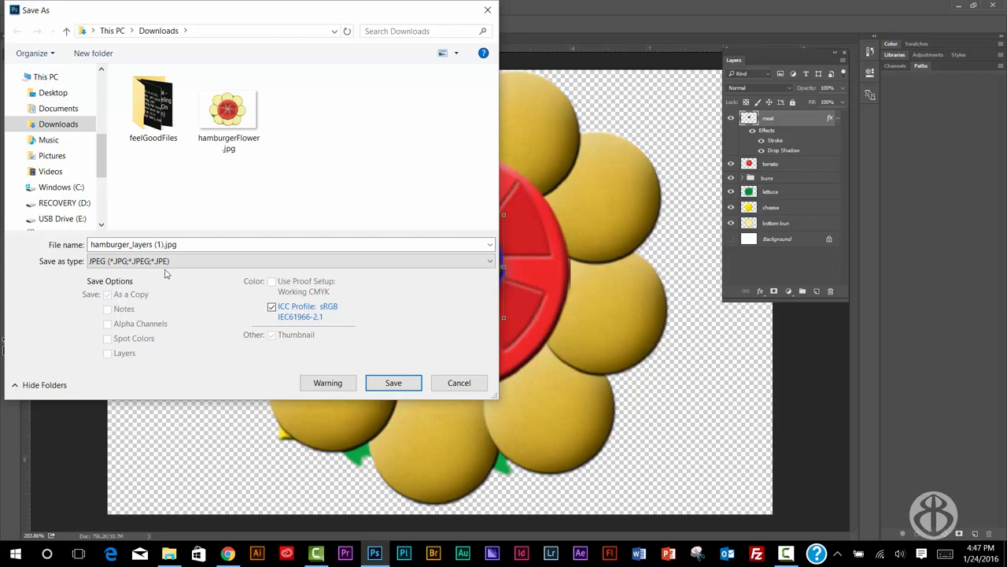
click(193, 244)
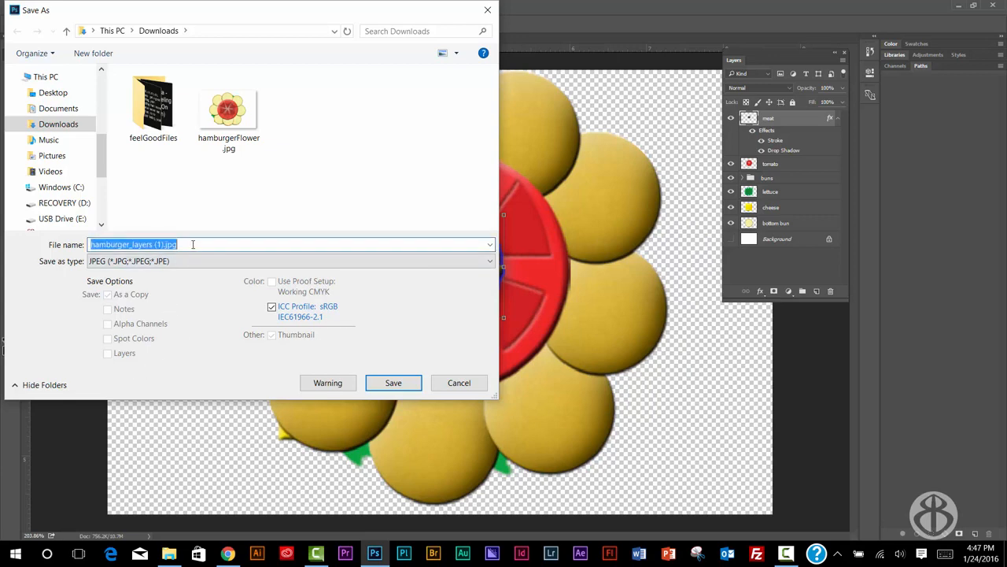
text(dockery_ham)
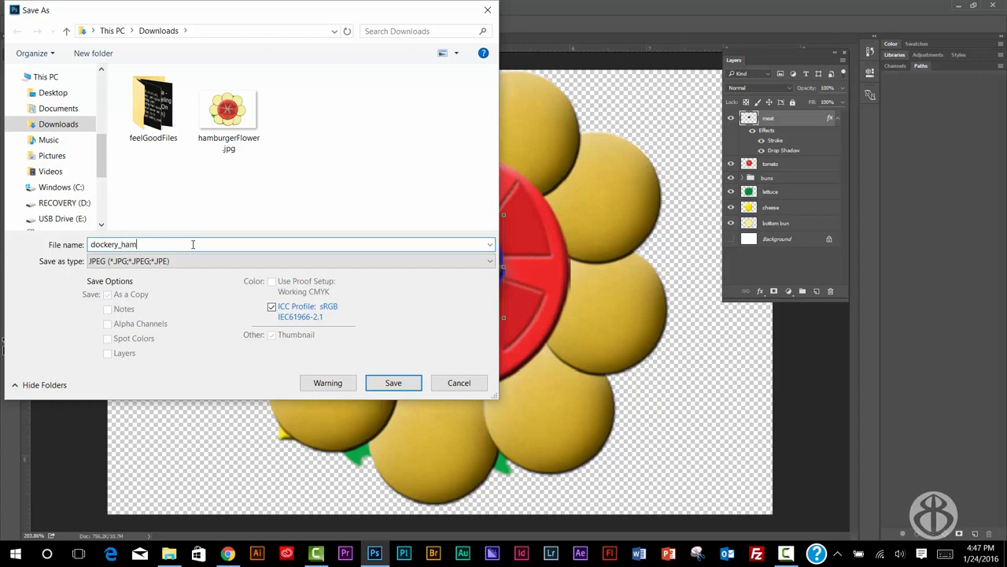
text(burgerflower)
click(392, 382)
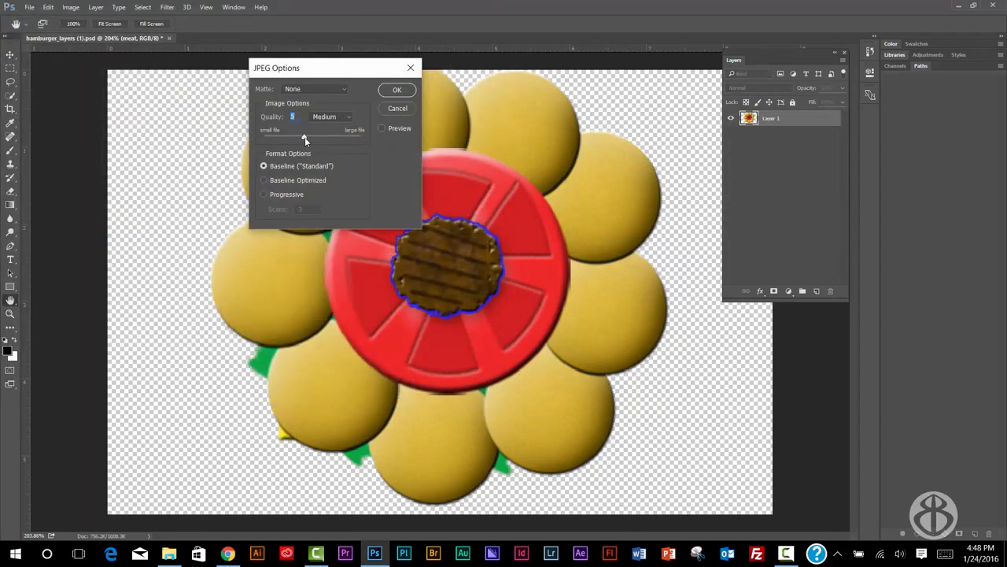
Raise the JPEG quality to the large-file end, lower it toward the small-file end, and complete the JPEG save.
drag(305, 139, 366, 136)
drag(360, 141, 286, 148)
click(398, 91)
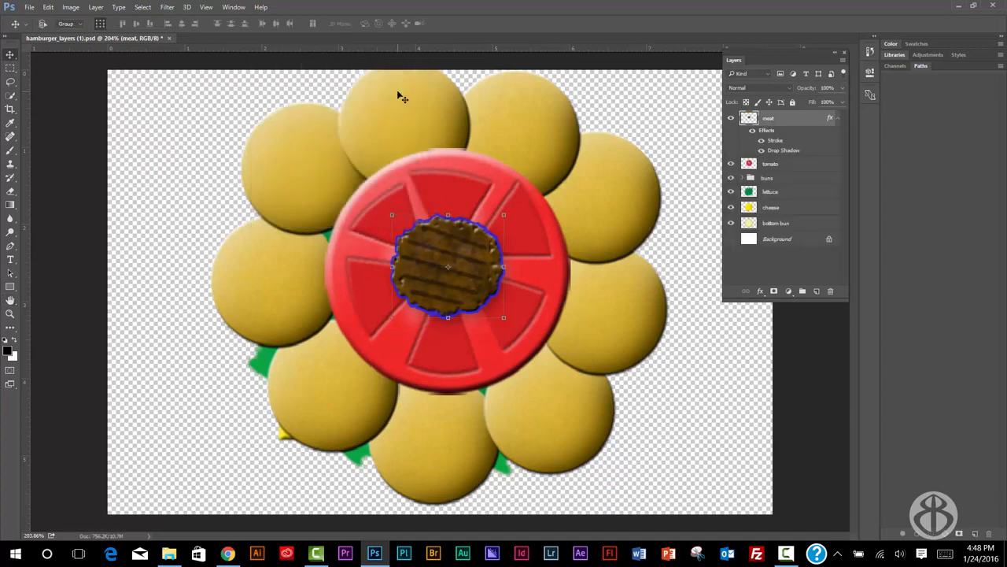